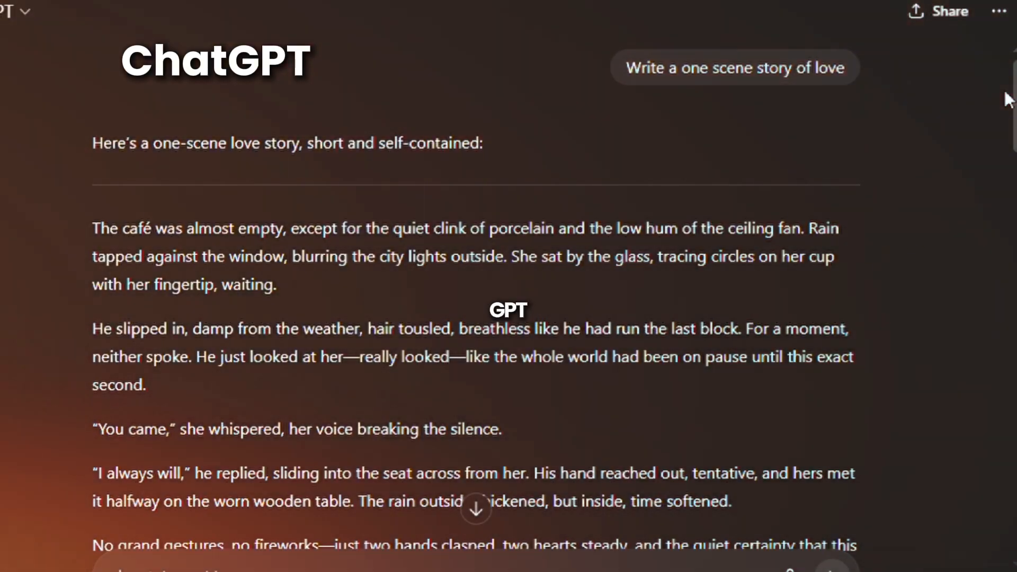
- Read through the one-scene love story and the image prompt request that asks for character, location and composed scene prompts
mouse_move(640, 88)
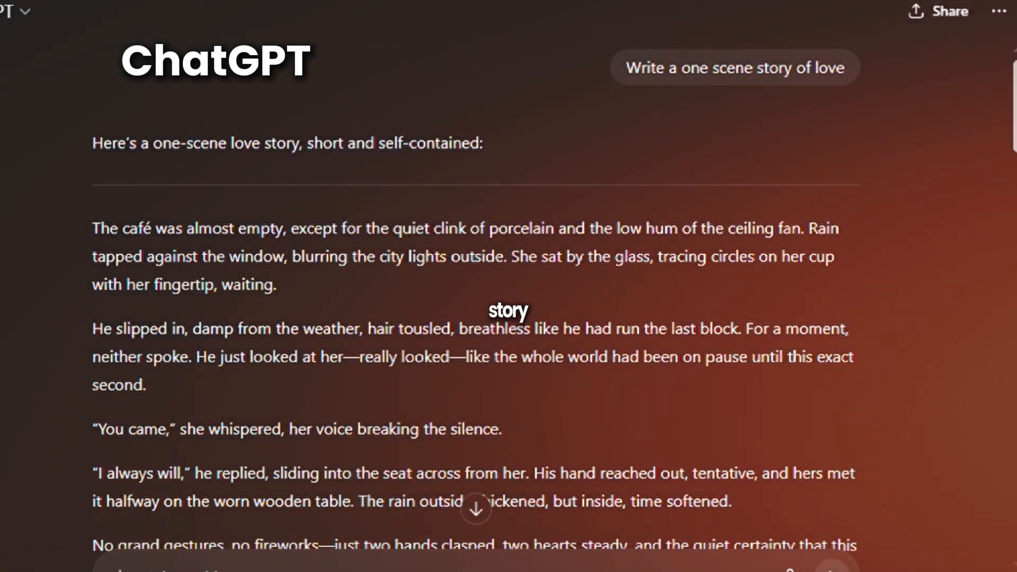
scroll(508, 286, down, 1)
scroll(508, 286, down, 3)
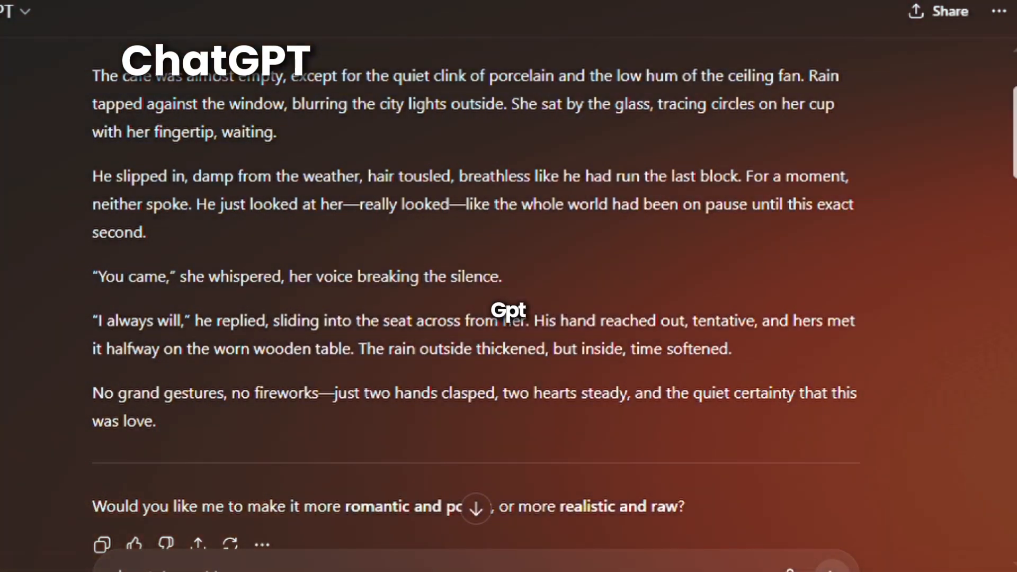
drag(1015, 124, 1015, 210)
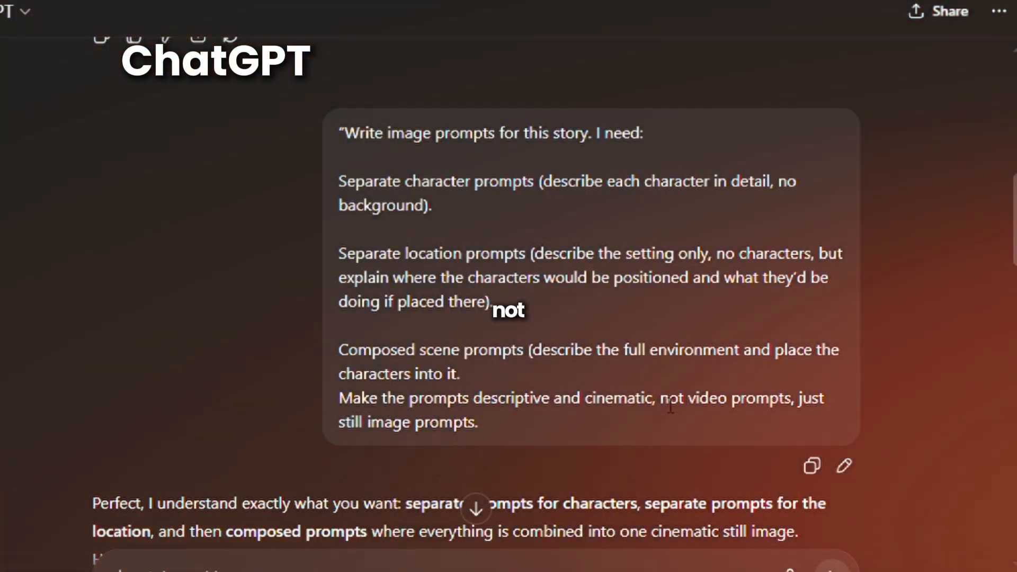
drag(662, 405, 810, 430)
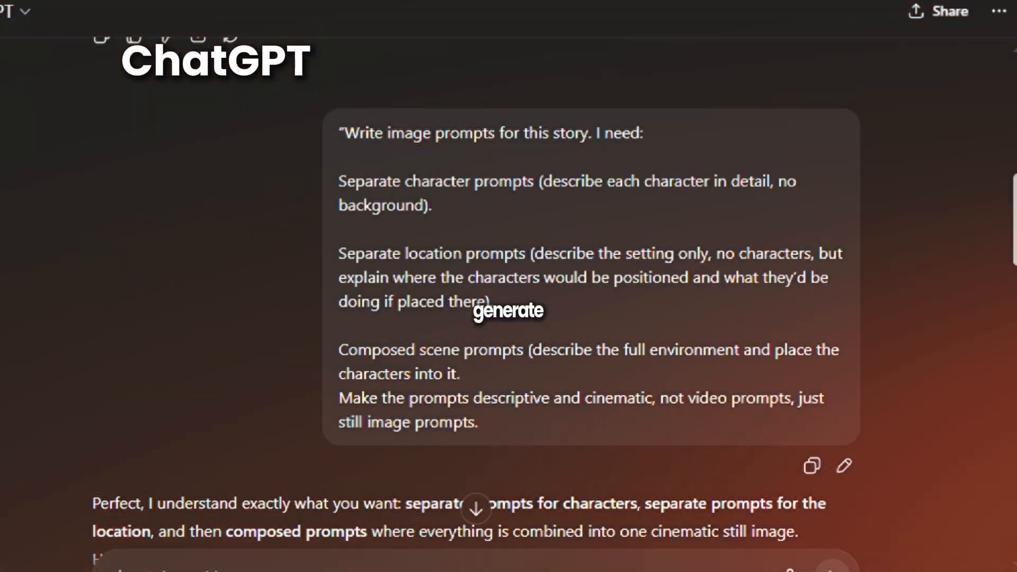
scroll(987, 267, down, 6)
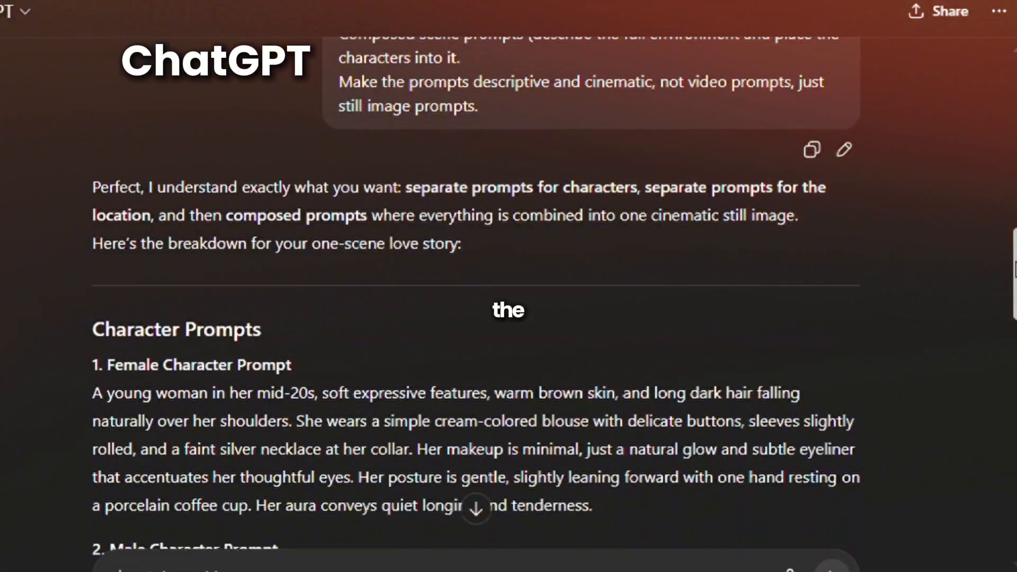
drag(1014, 268, 972, 294)
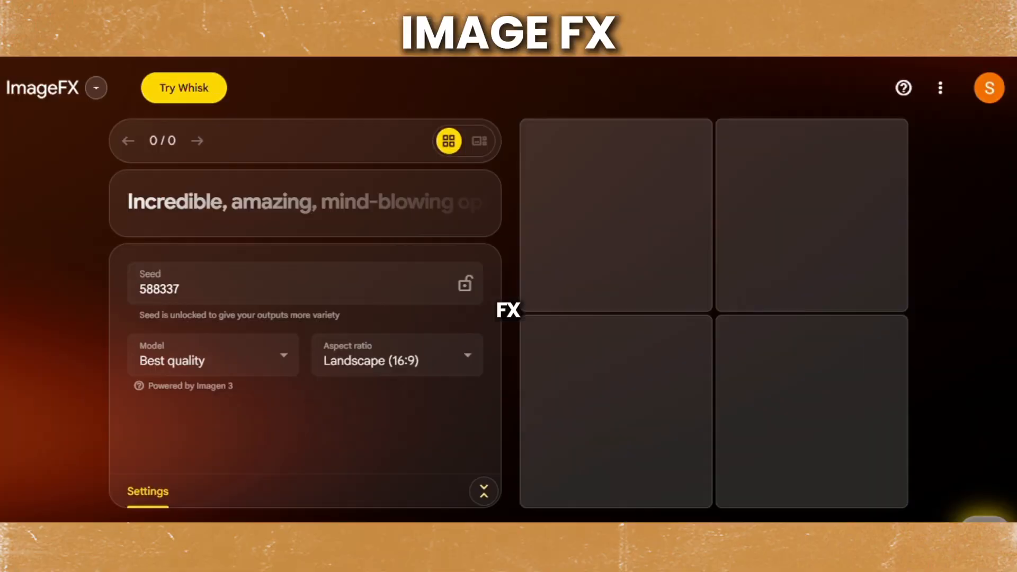
- In ImageFX, generate images from the female character prompt with the aspect ratio set to Landscape (16:9)
click(211, 208)
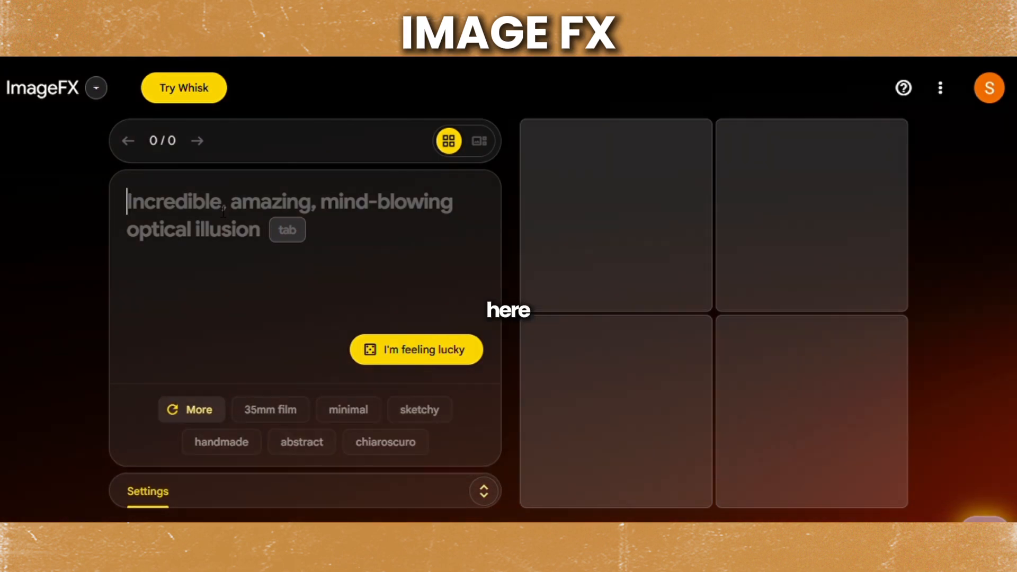
key(ctrl+v)
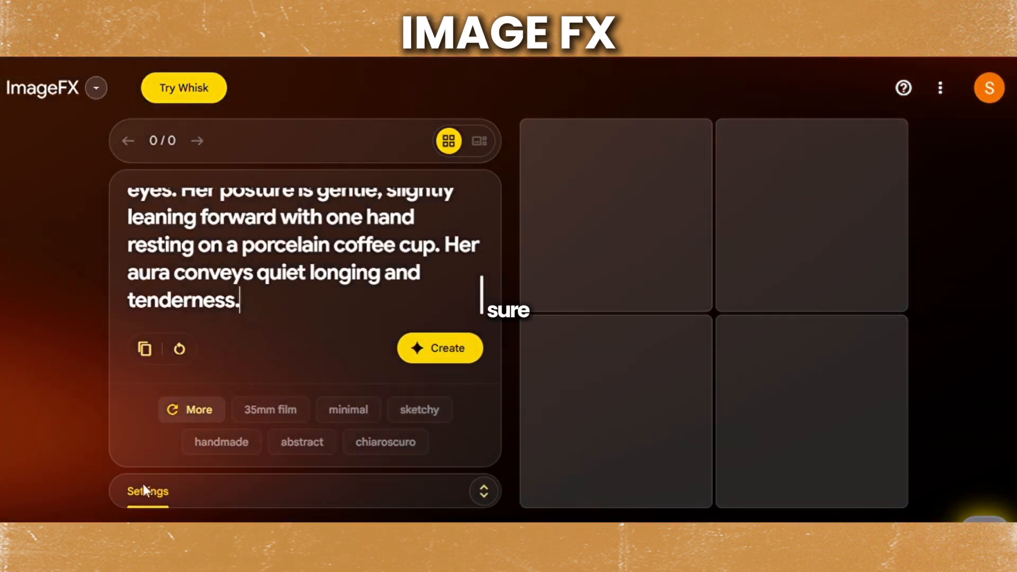
click(493, 491)
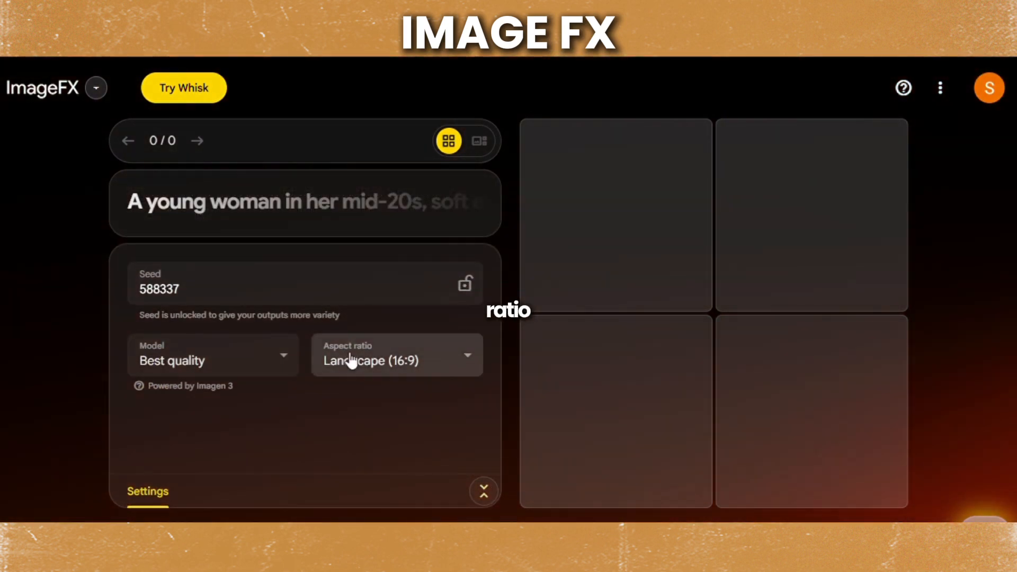
click(469, 355)
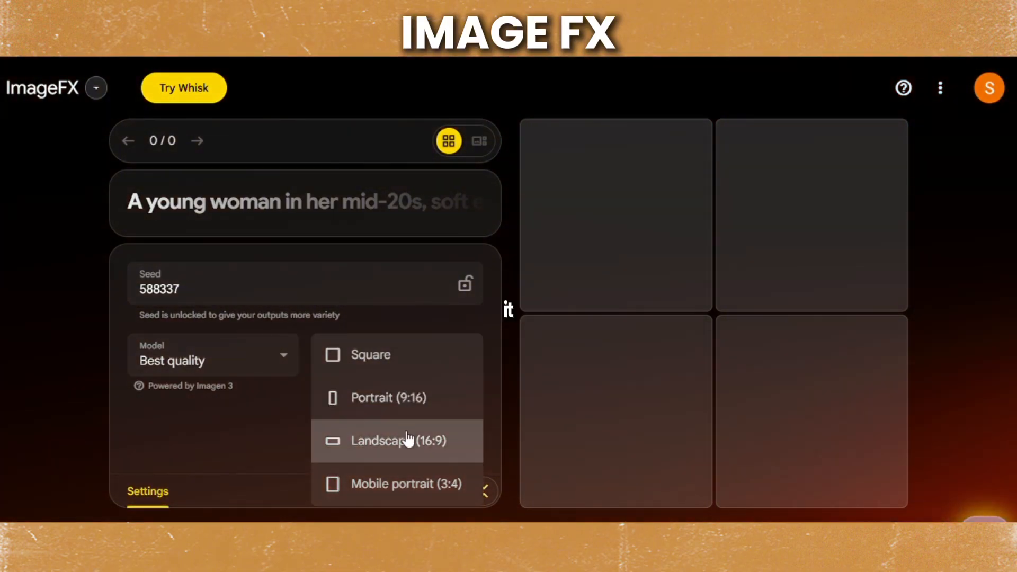
click(405, 441)
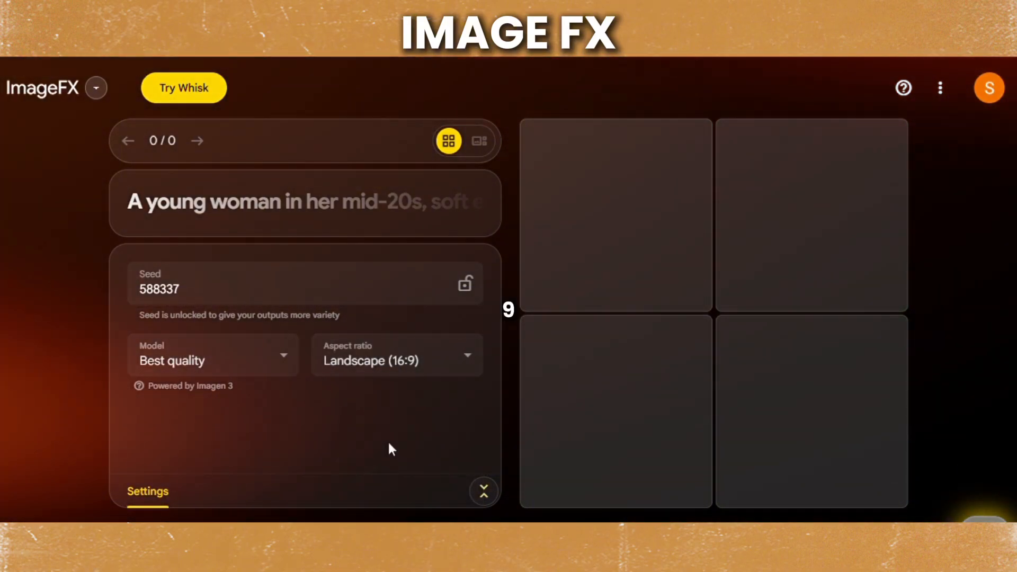
click(489, 490)
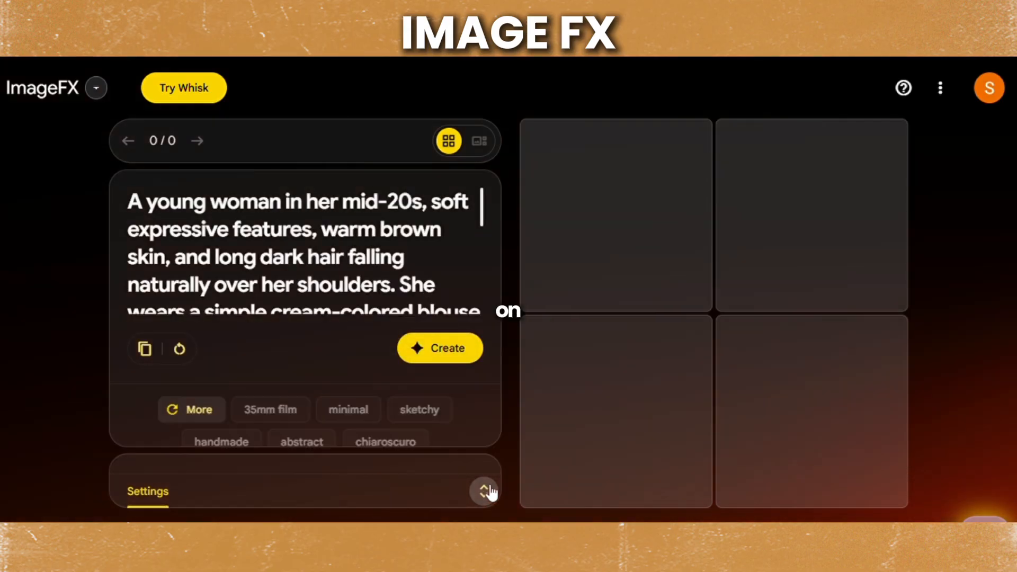
click(447, 349)
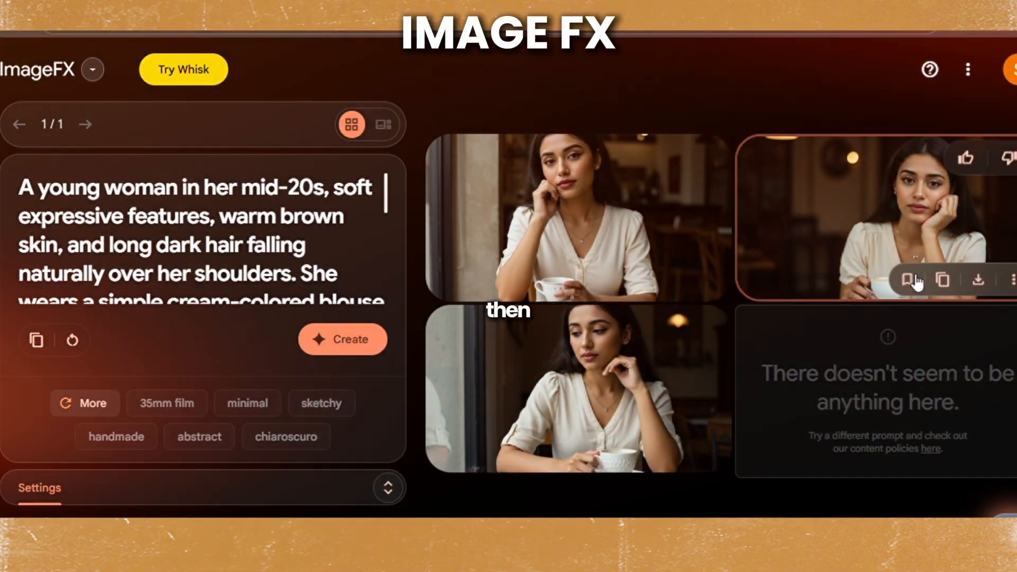
- Browse the generated portraits of the woman and download the second one, with her cheek resting on her hand
click(648, 227)
drag(927, 258, 664, 260)
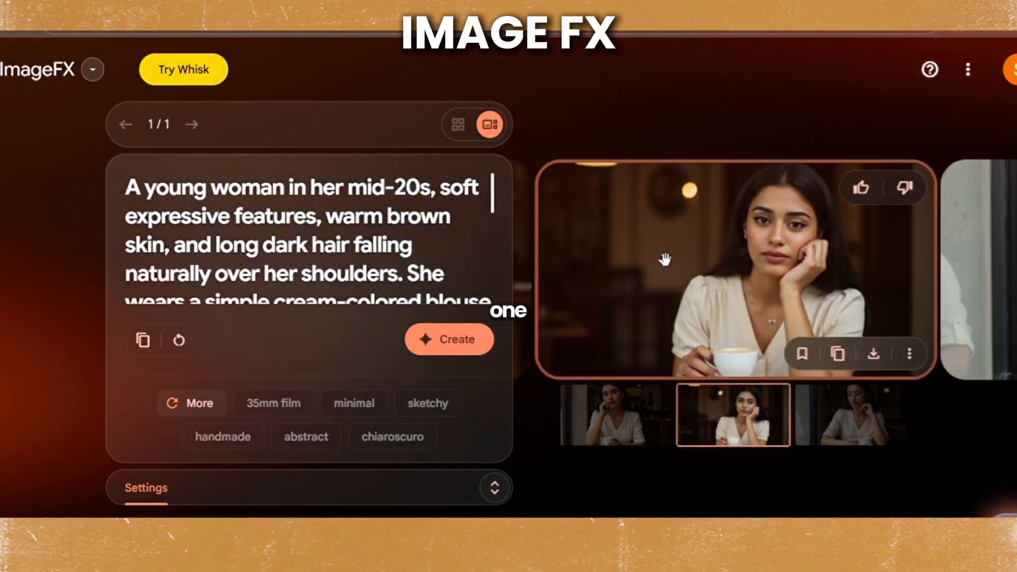
drag(890, 279, 924, 256)
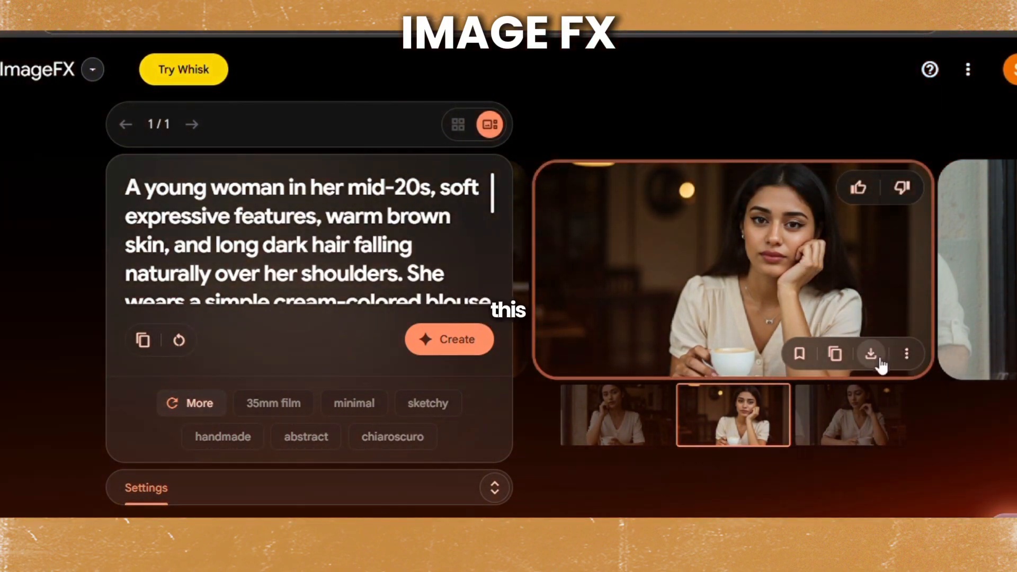
drag(672, 256, 788, 238)
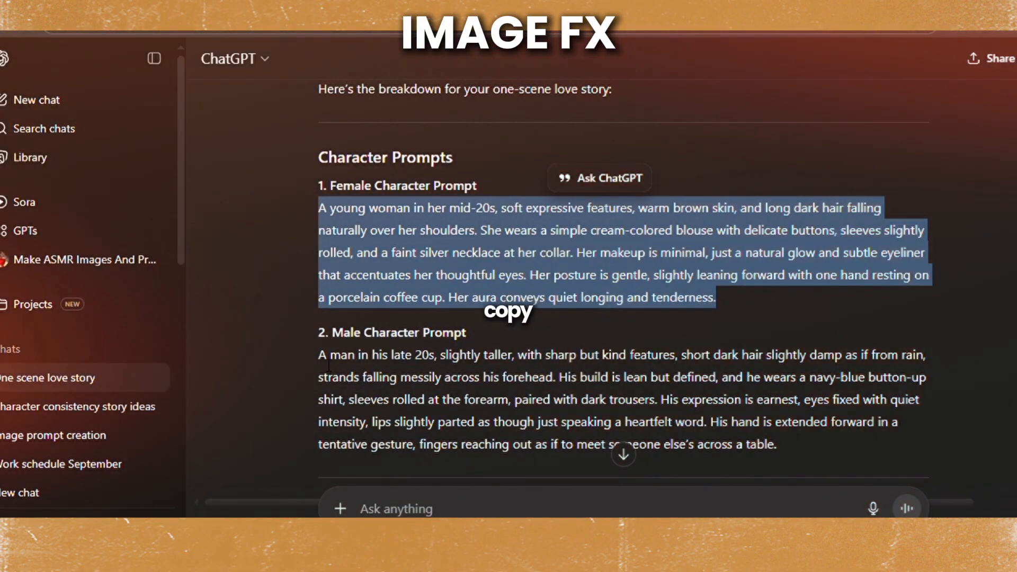
- Copy the male character prompt from ChatGPT, generate ImageFX images from it and download the fourth portrait of the man
drag(318, 354, 779, 443)
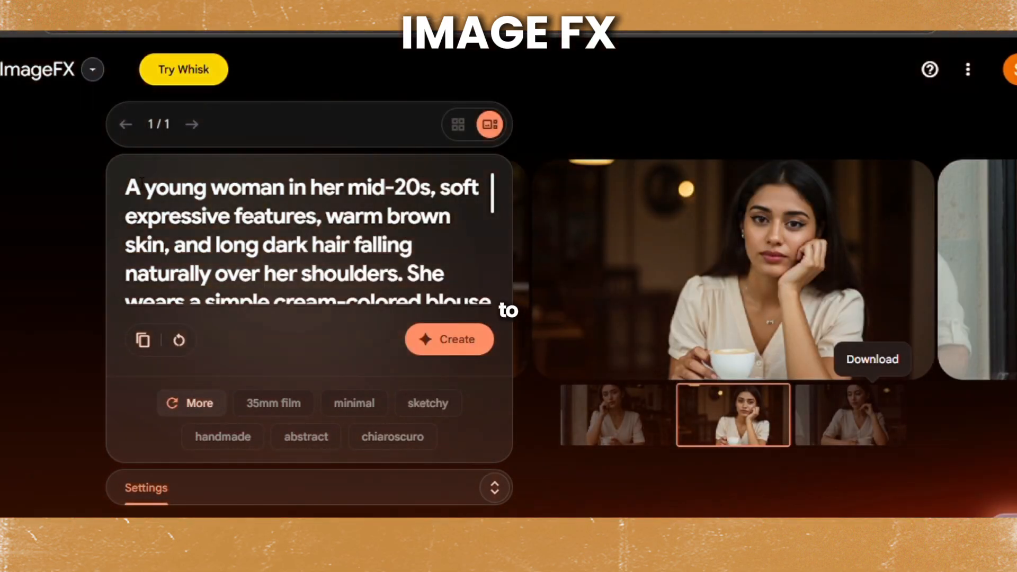
key(ctrl+a)
key(BackSpace)
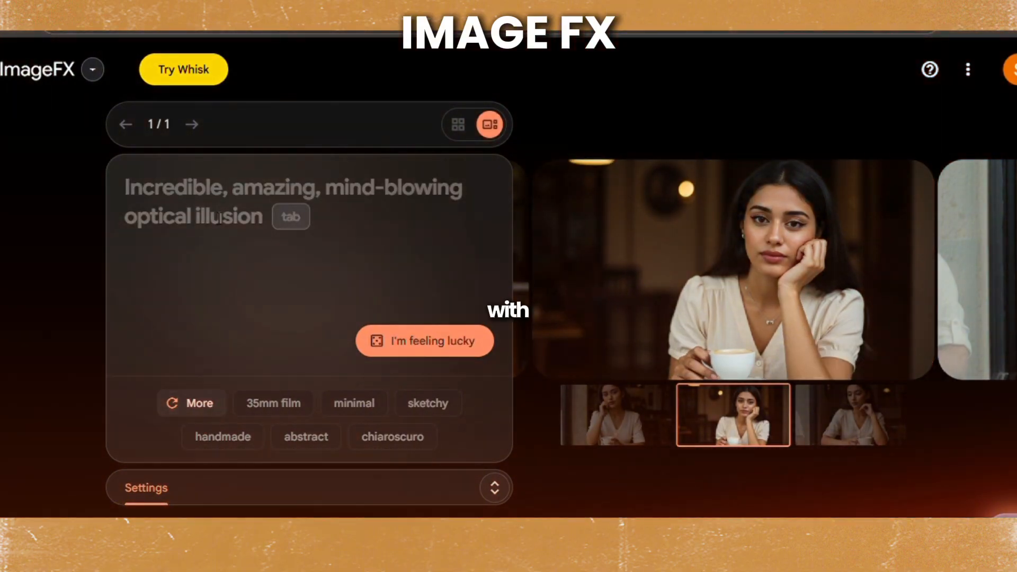
key(ctrl+v)
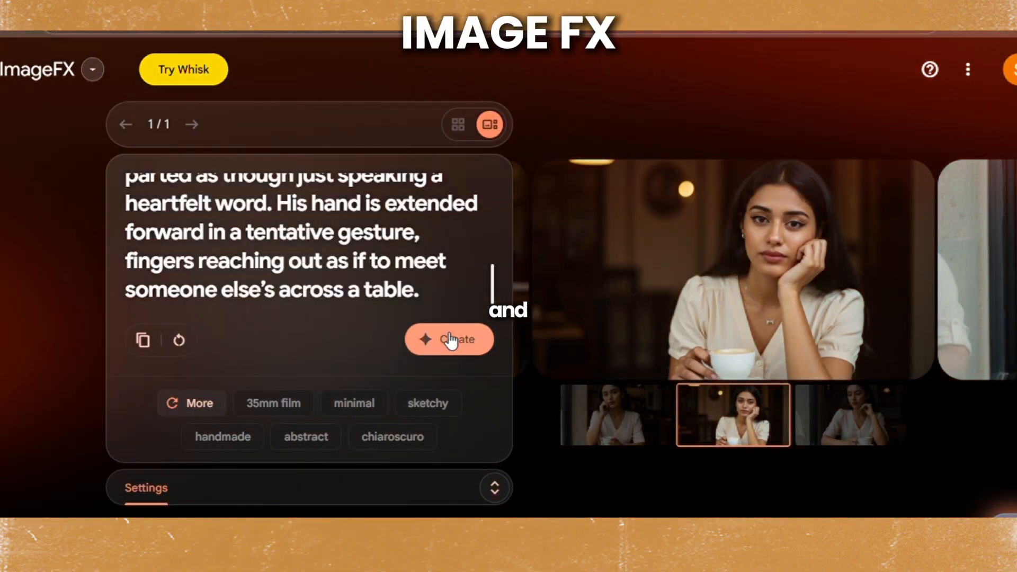
click(450, 340)
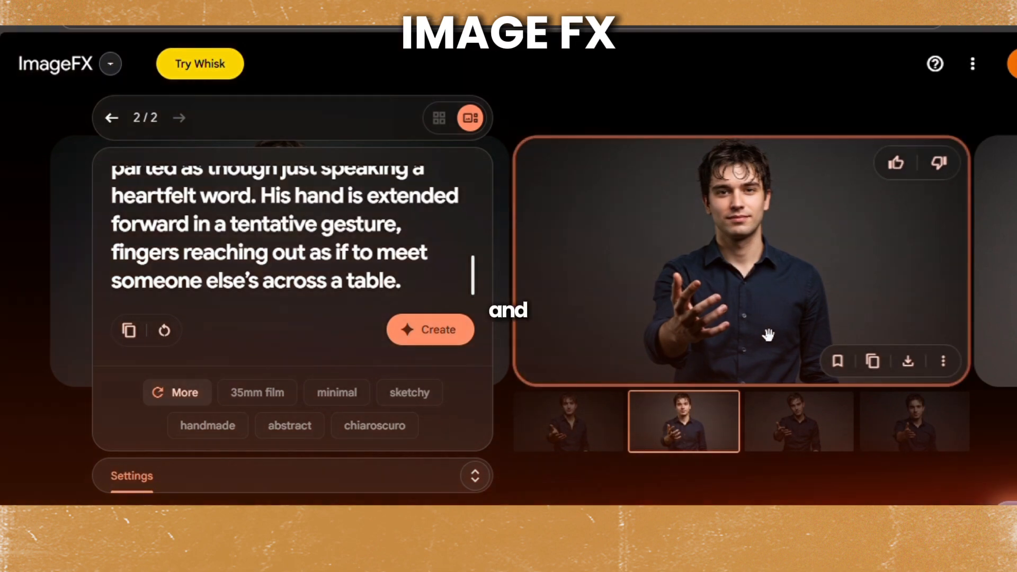
drag(927, 311, 609, 295)
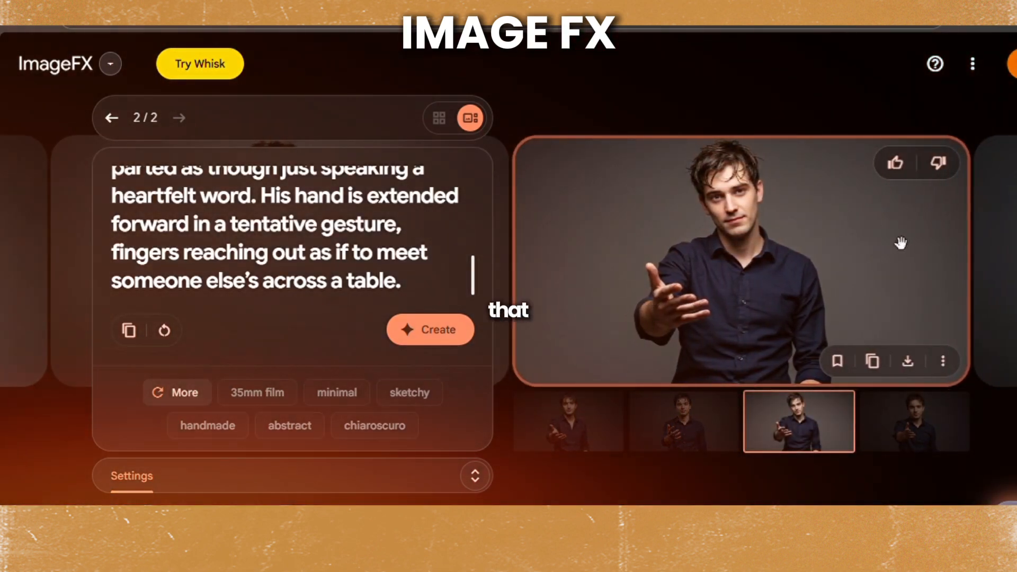
drag(899, 245, 559, 294)
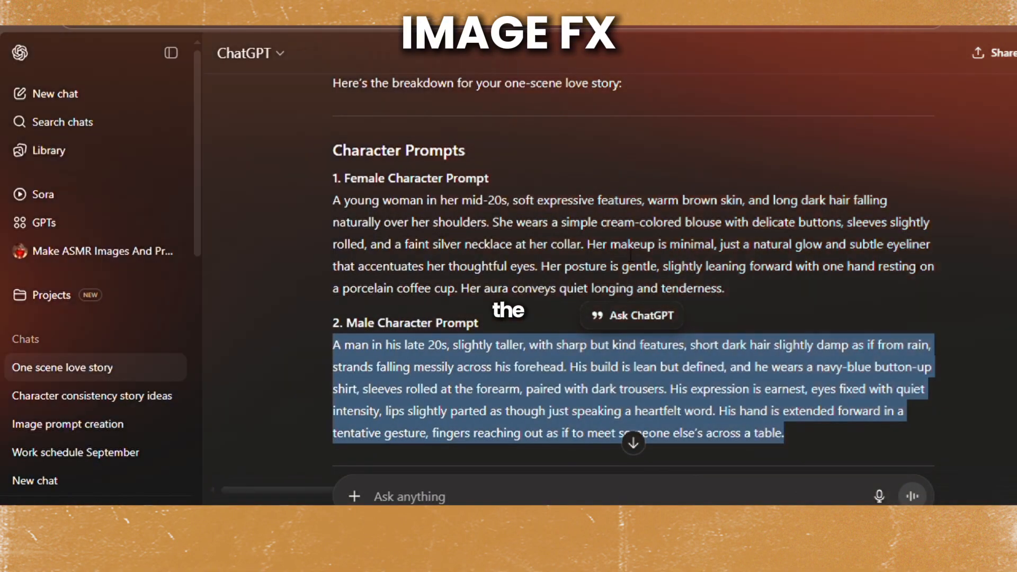
- Copy the Café Interior prompt from ChatGPT up to "steam rising faintly" and generate ImageFX images from it in place of the man's prompt
click(953, 236)
scroll(953, 236, down, 5)
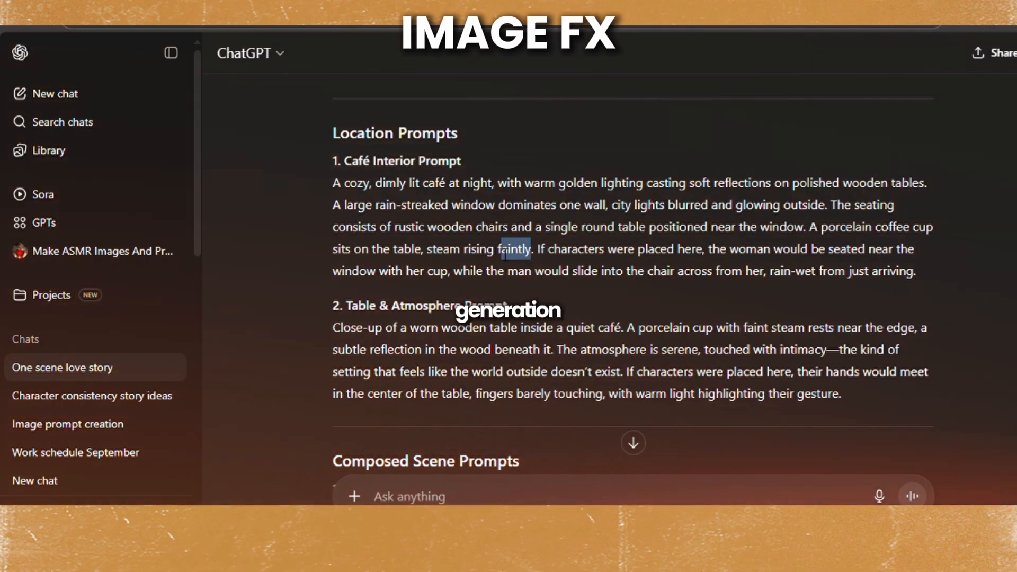
drag(504, 255, 331, 184)
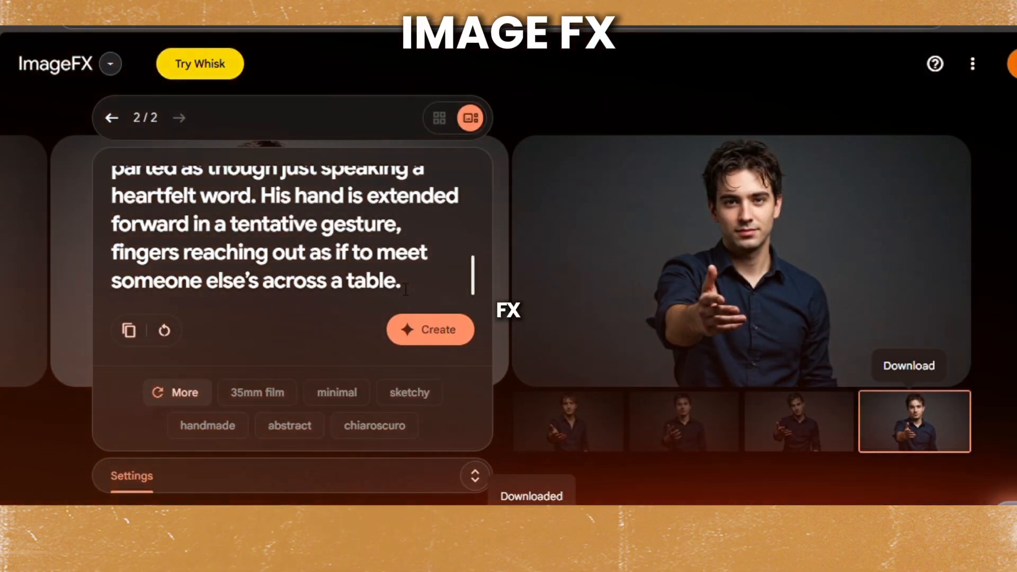
drag(412, 298, 52, 152)
key(BackSpace)
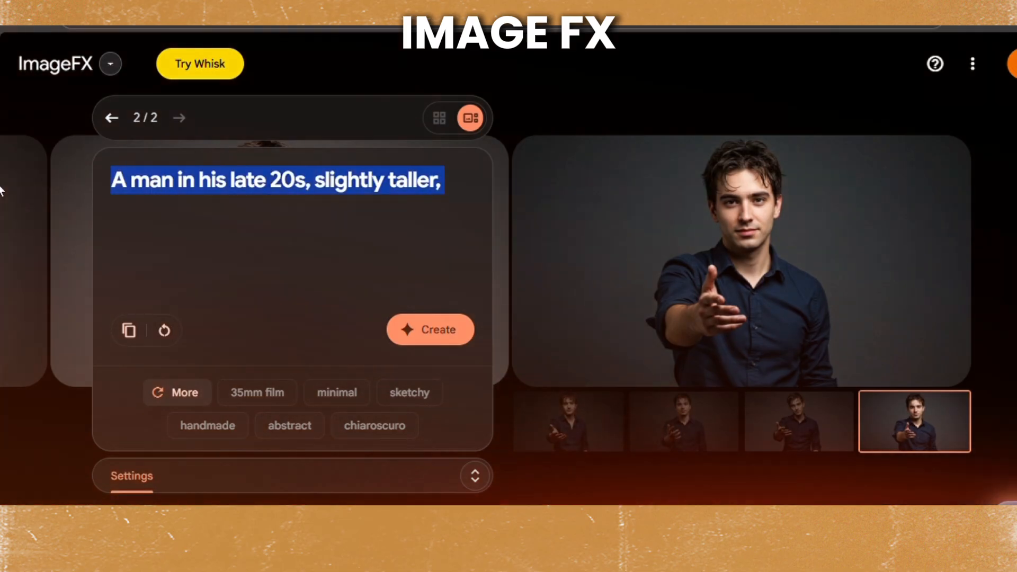
key(BackSpace)
key(ctrl+v)
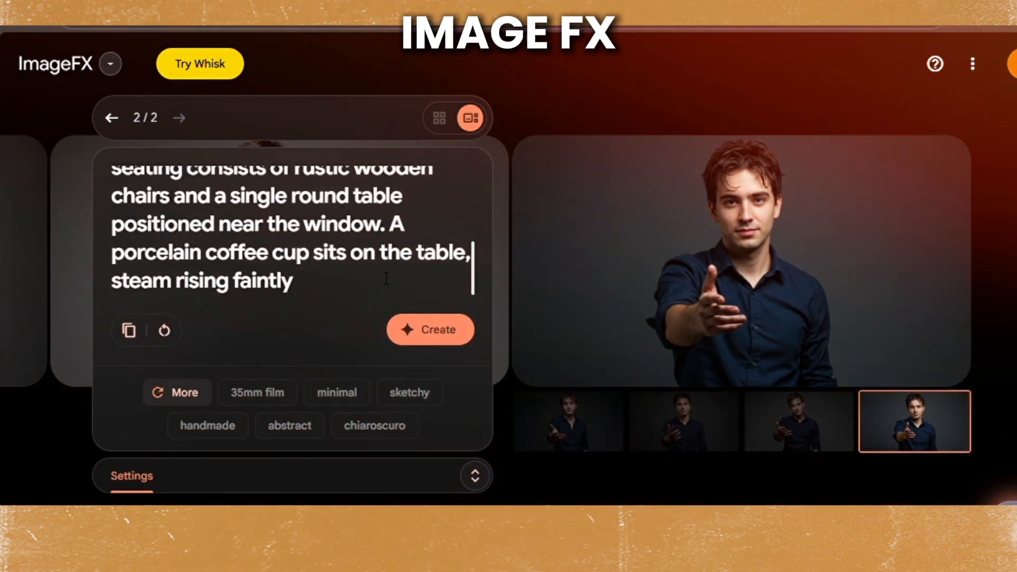
click(421, 331)
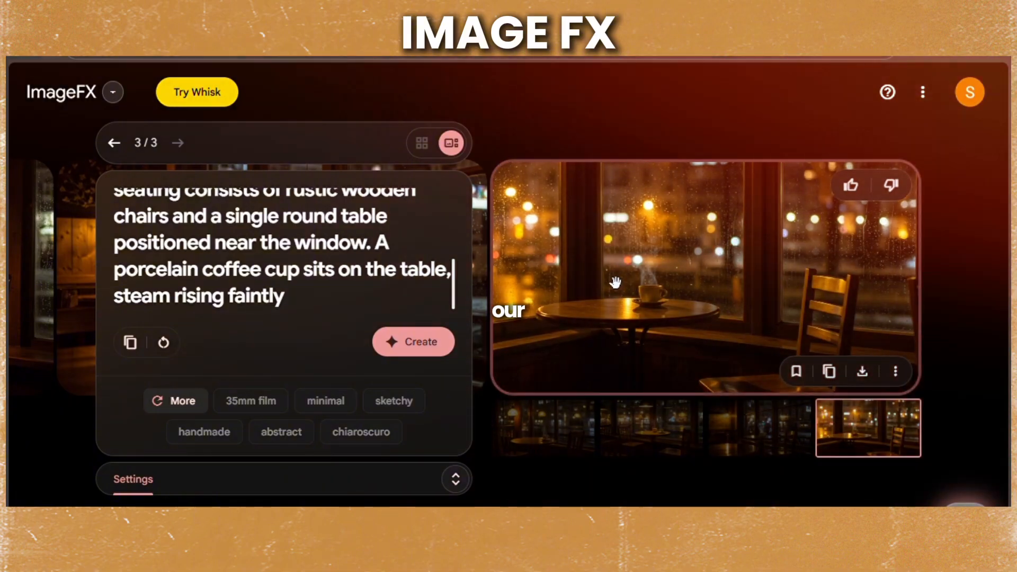
- Browse the generated café images and download the second one, with steaming cups on the round table by the window
drag(615, 281, 913, 267)
drag(599, 279, 919, 271)
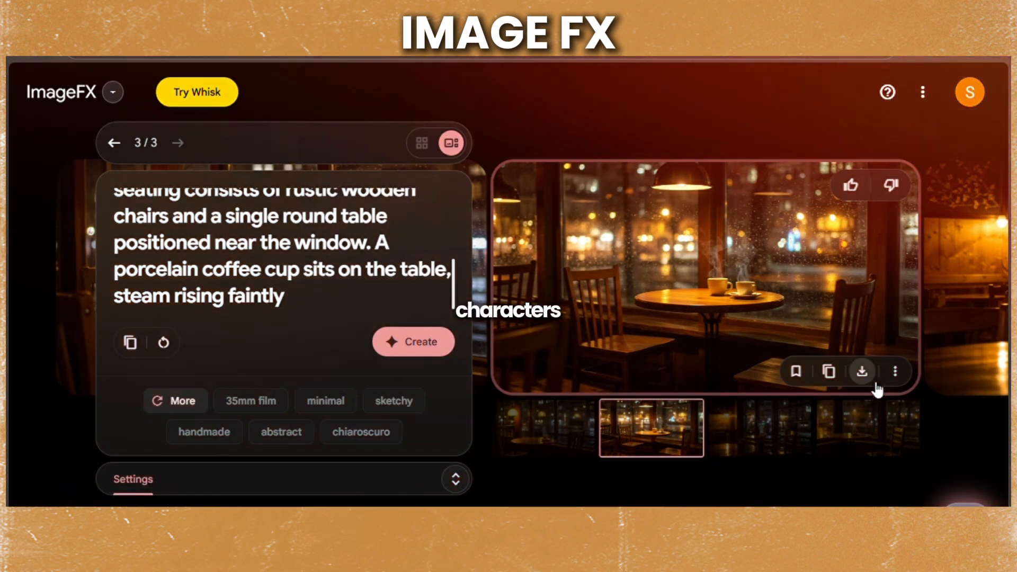
click(862, 371)
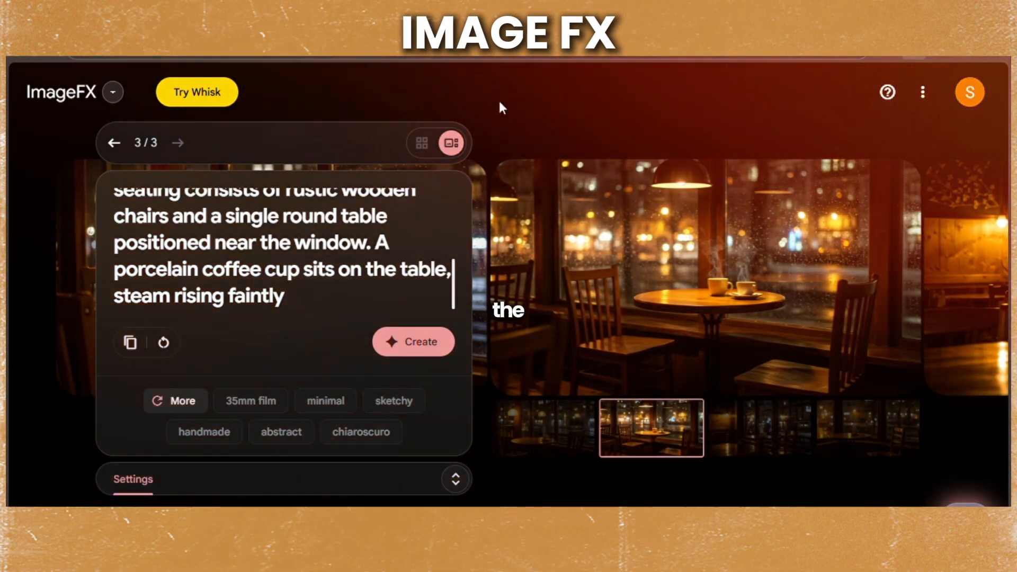
- Switch to Google AI Studio and start a new chat with the Nano Banana image model
mouse_move(545, 213)
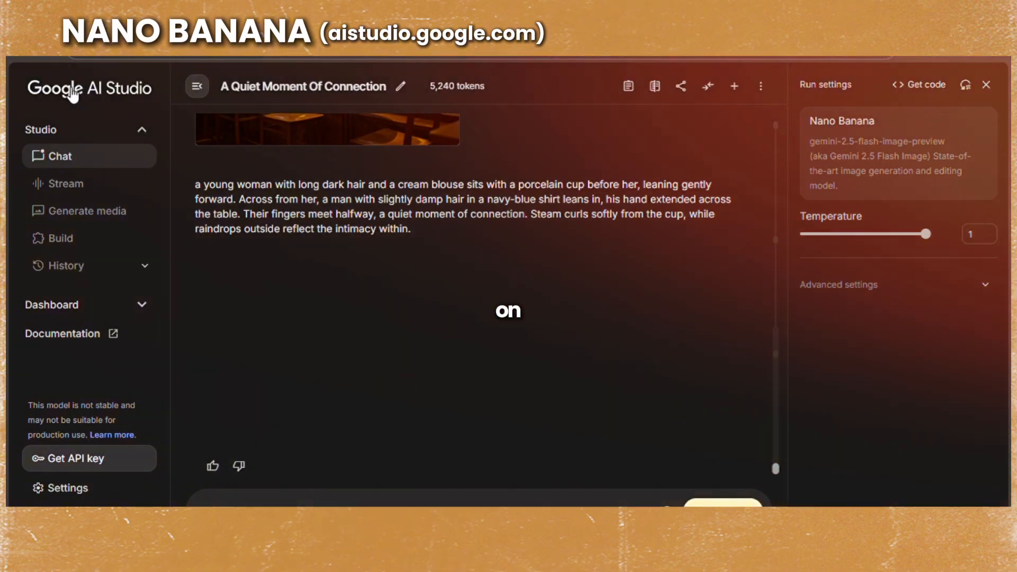
click(73, 94)
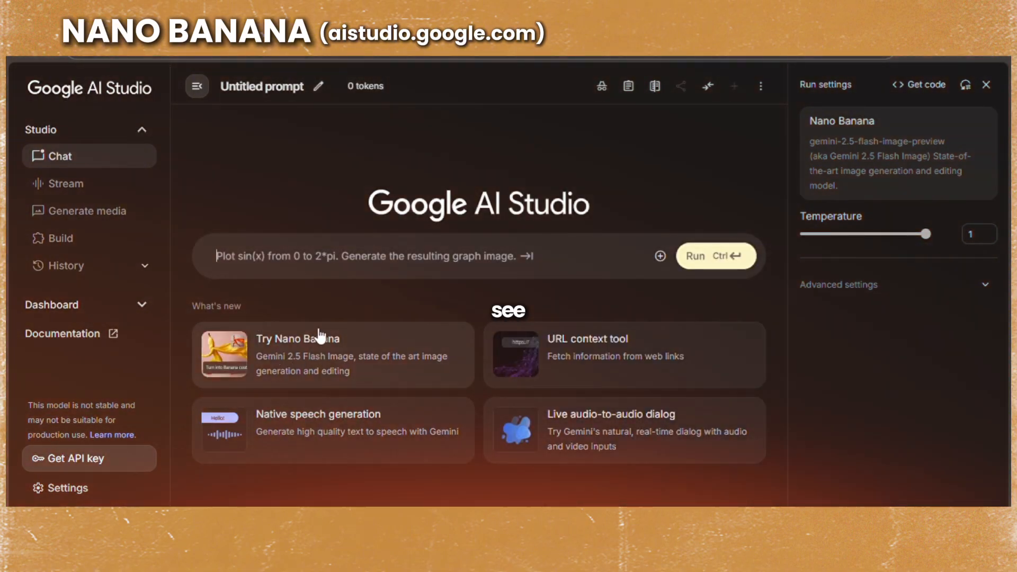
click(339, 347)
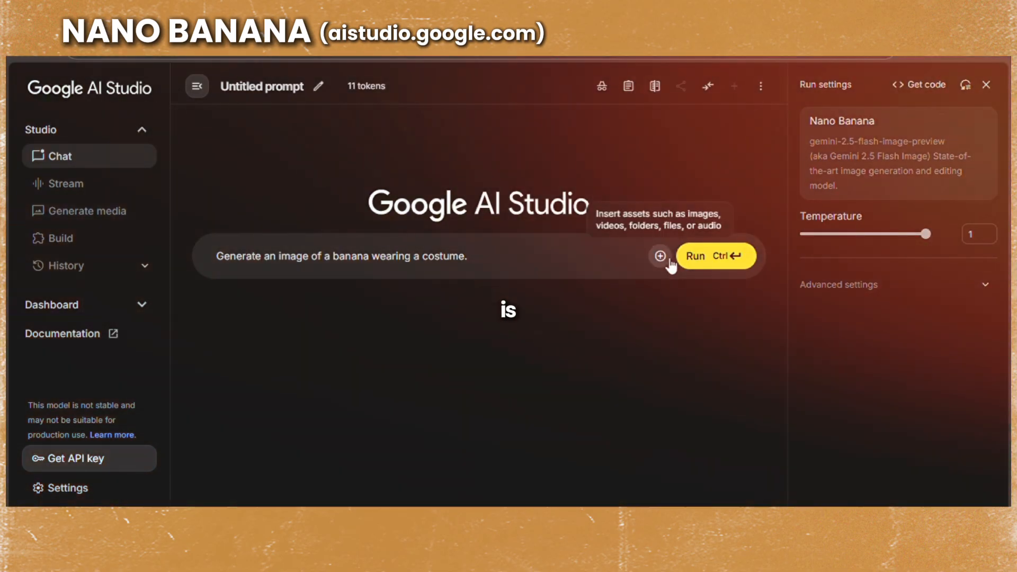
- Upload the downloaded images of the woman, the man and the café as files for the prompt
click(659, 256)
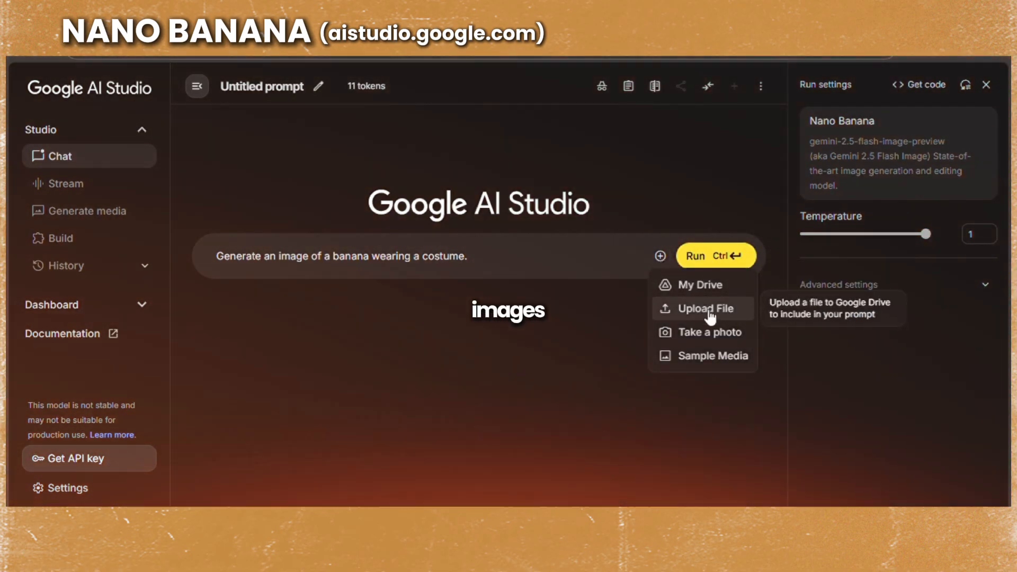
click(709, 311)
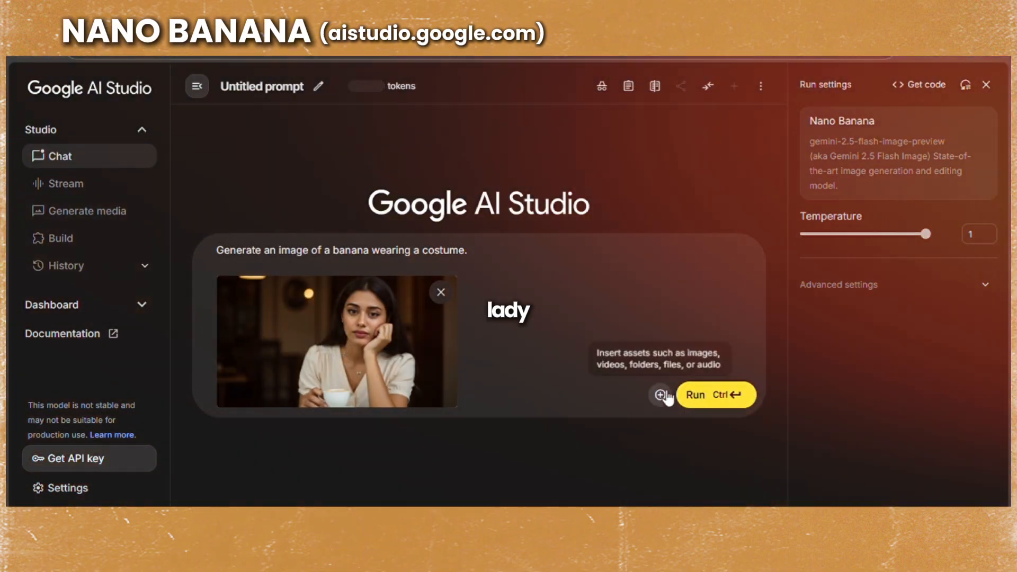
click(660, 395)
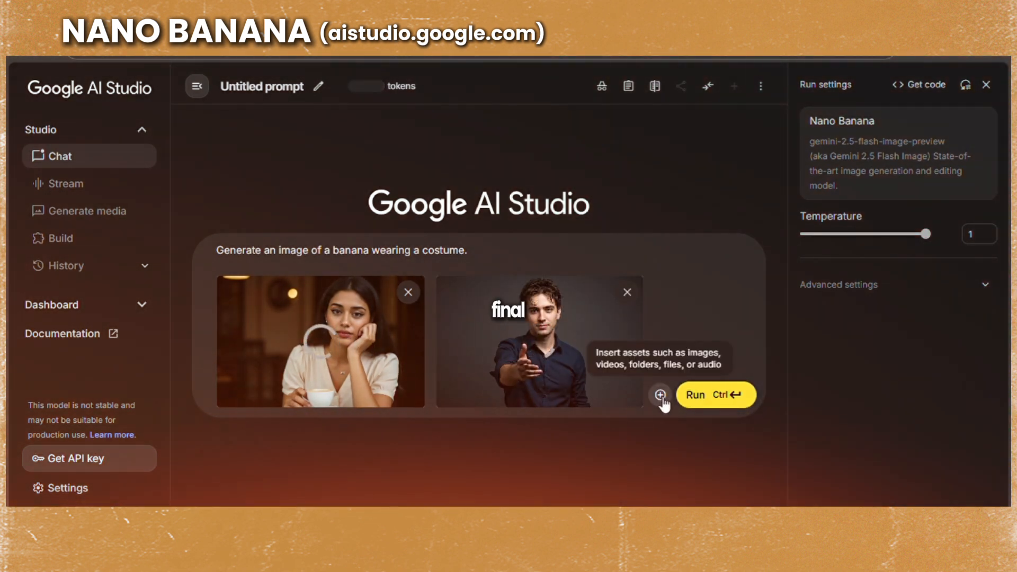
click(689, 447)
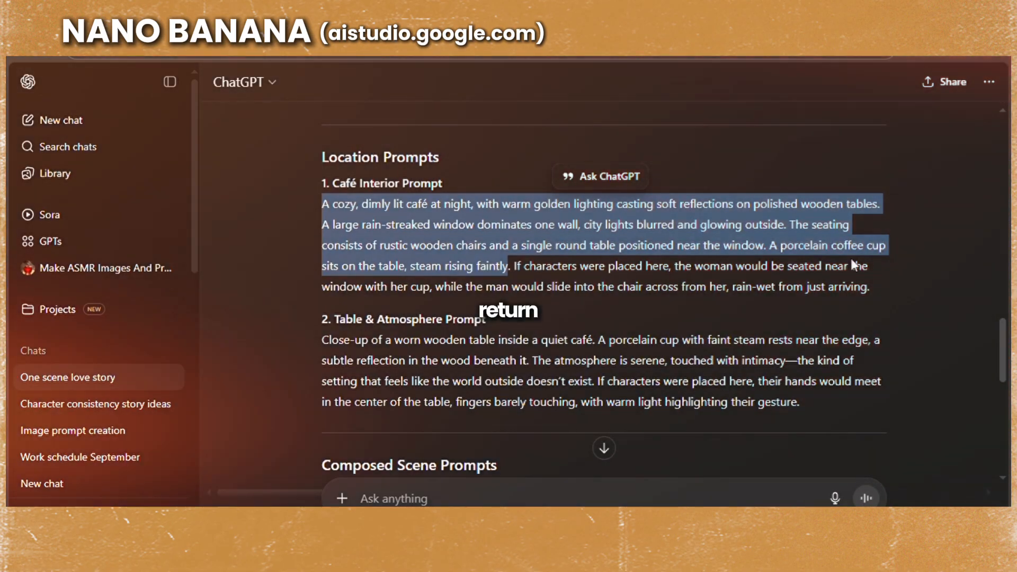
- Copy the Full Scene Prompt (Romantic Wide Shot) from ChatGPT, replace the banana costume prompt in AI Studio with it, and run it
click(940, 308)
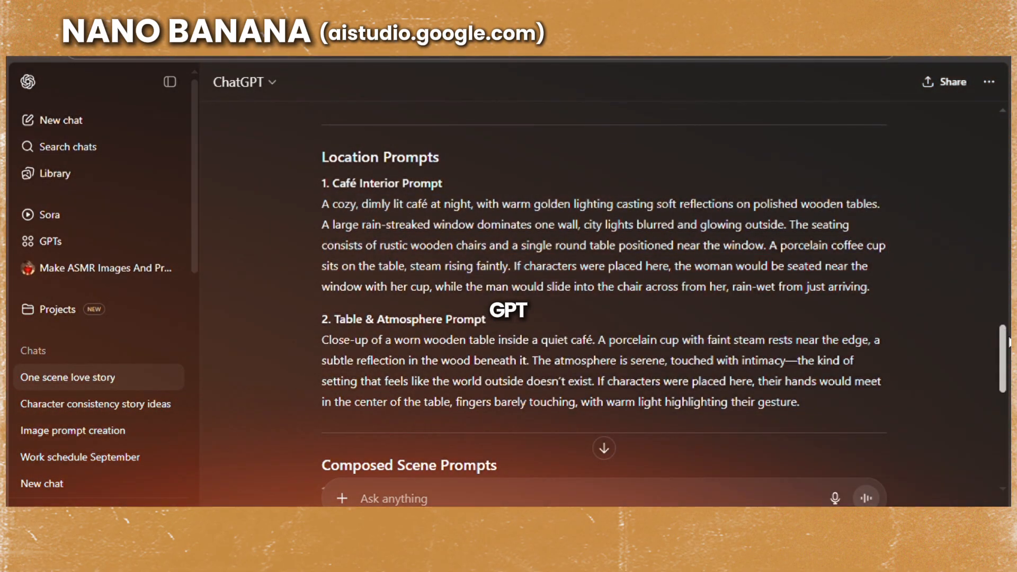
scroll(1007, 342, down, 5)
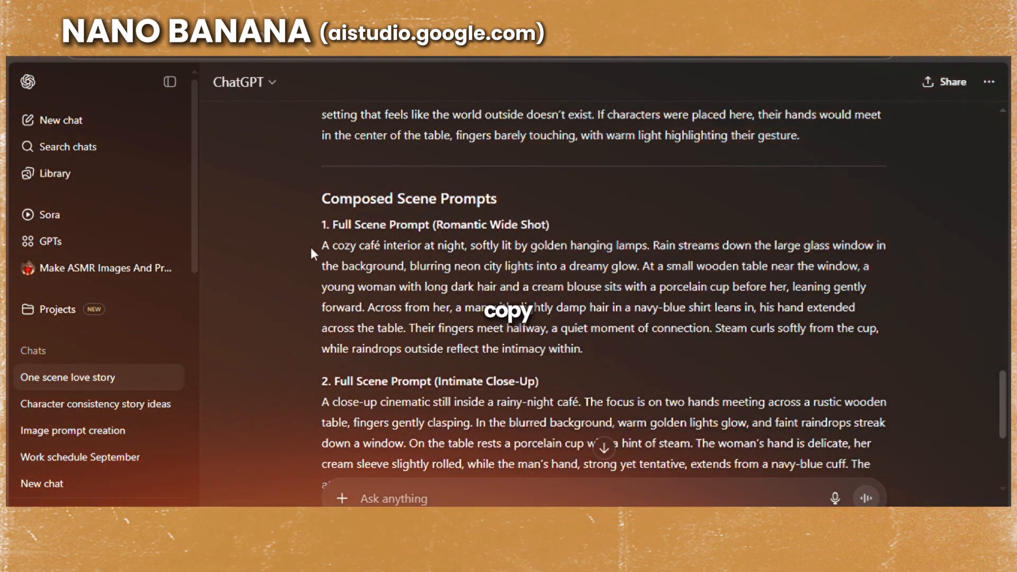
drag(322, 246, 583, 348)
key(ctrl+c)
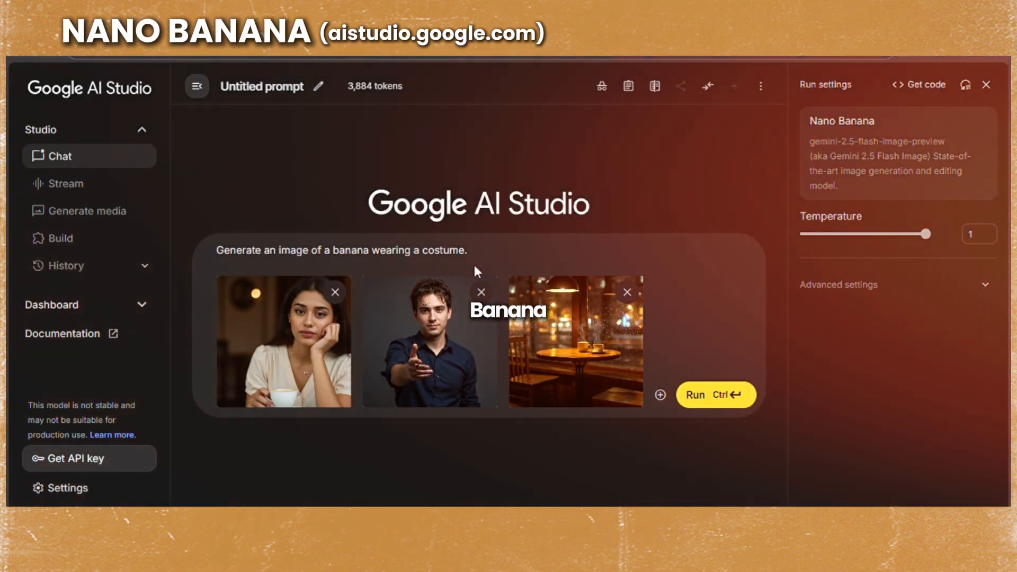
drag(468, 251, 144, 253)
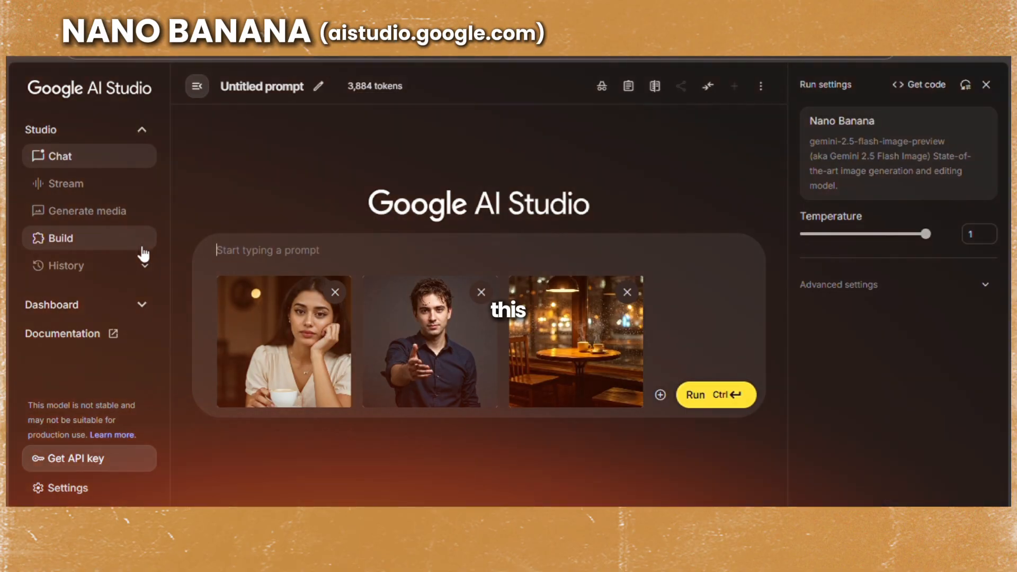
key(ctrl+v)
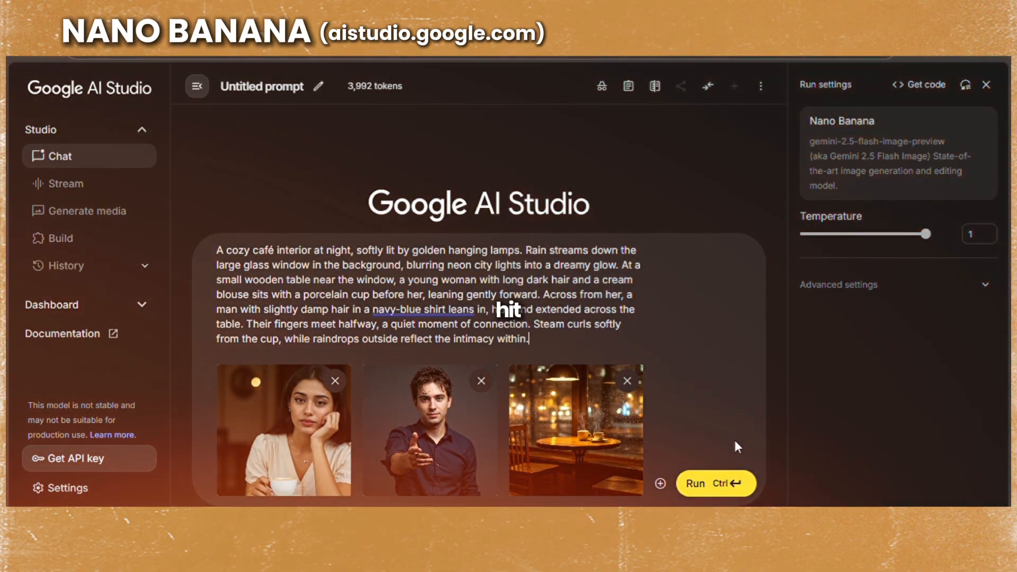
click(721, 483)
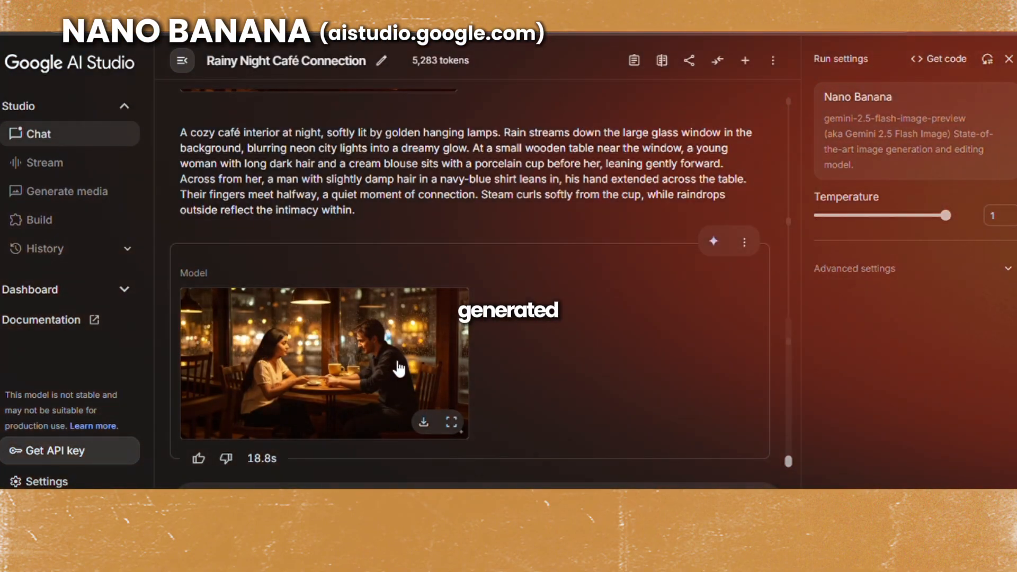
- Enlarge the generated café scene and examine the couple, their hands and the cups on the table
click(398, 364)
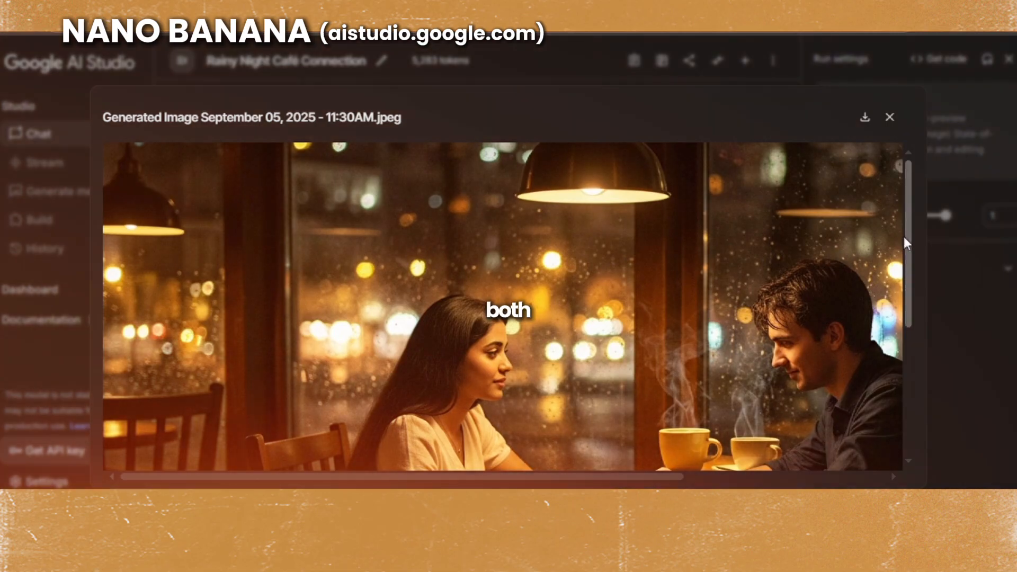
drag(904, 236, 906, 345)
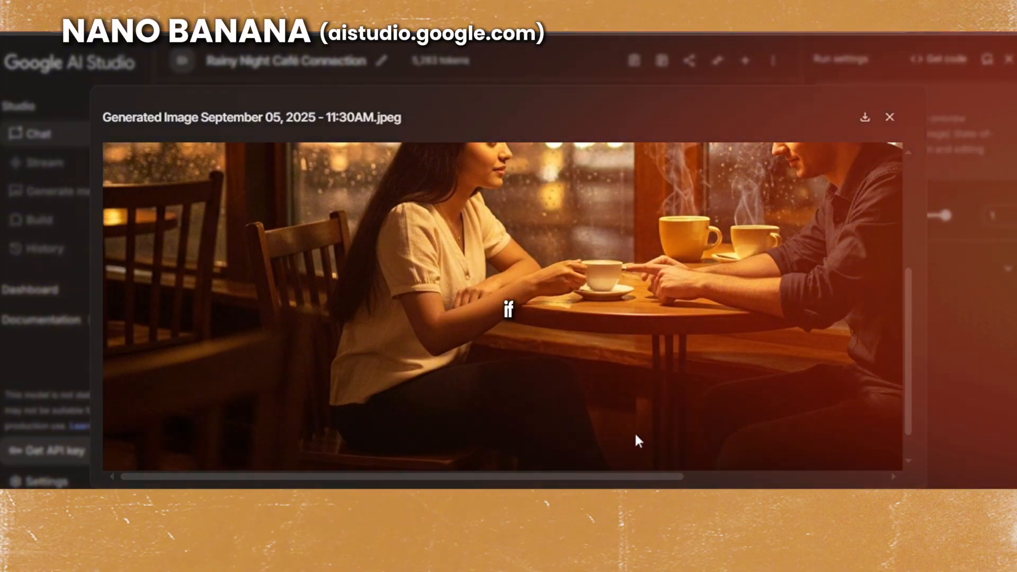
drag(563, 476, 604, 466)
drag(895, 394, 901, 316)
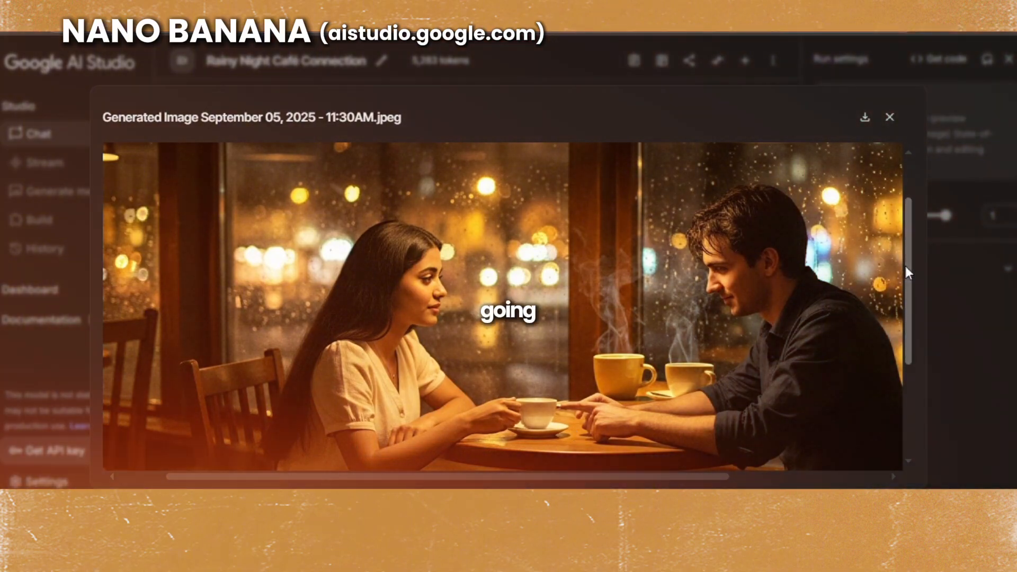
mouse_move(906, 272)
mouse_down()
mouse_move(905, 377)
mouse_move(903, 283)
mouse_up()
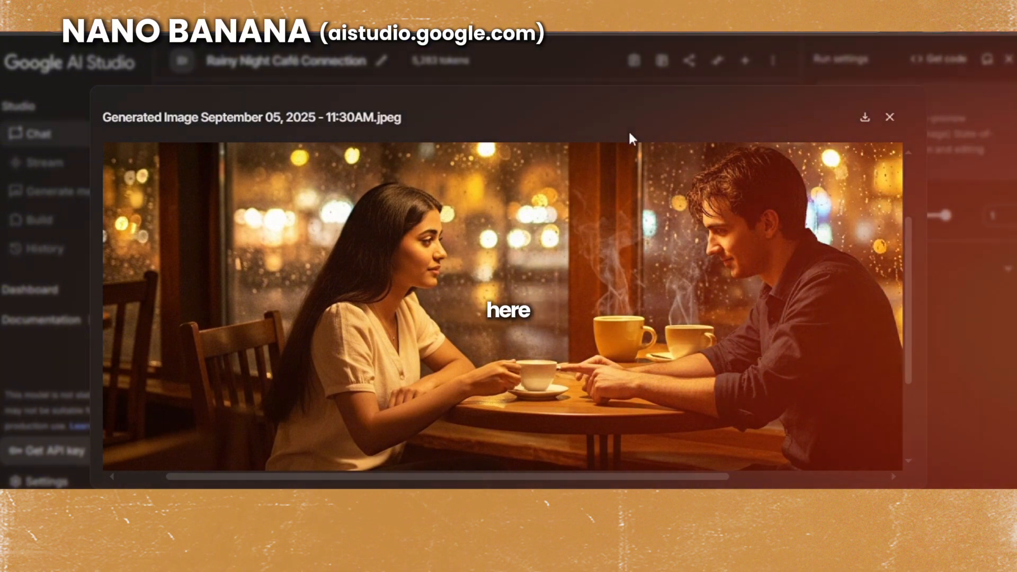
click(559, 82)
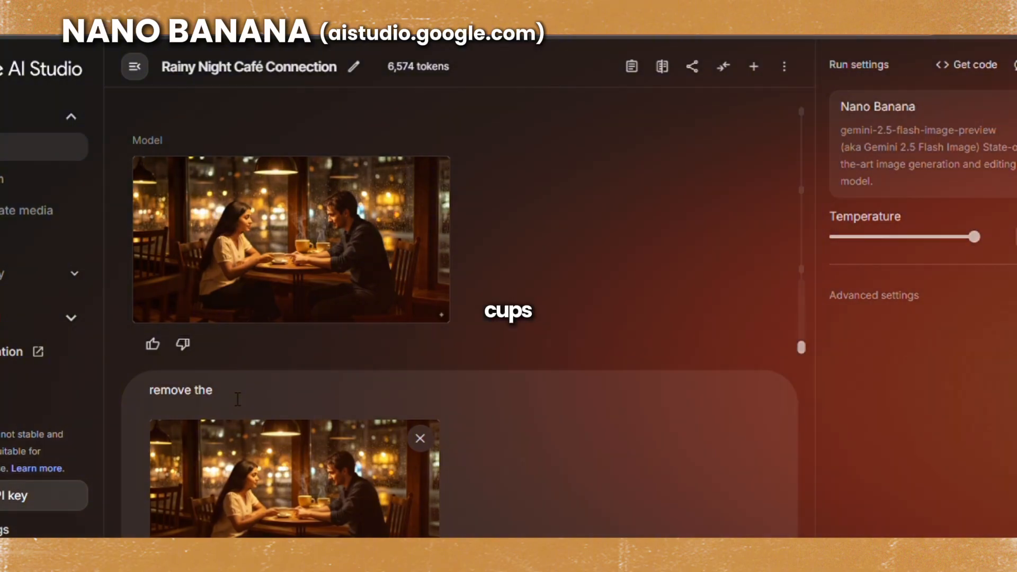
- Run the prompt "remove the cups of coffee by the side" on the attached café scene
text(cups )
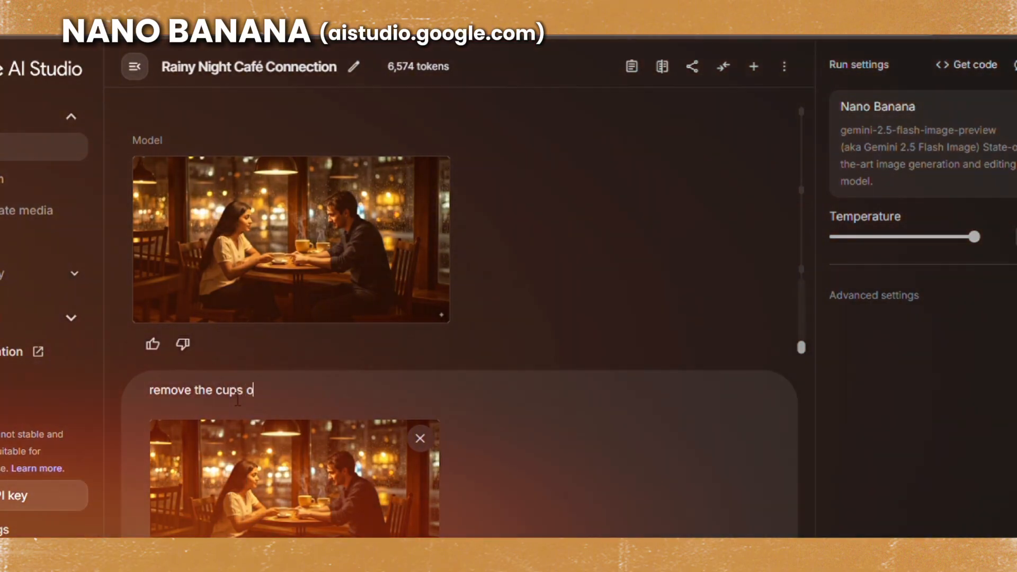
text(of coffee)
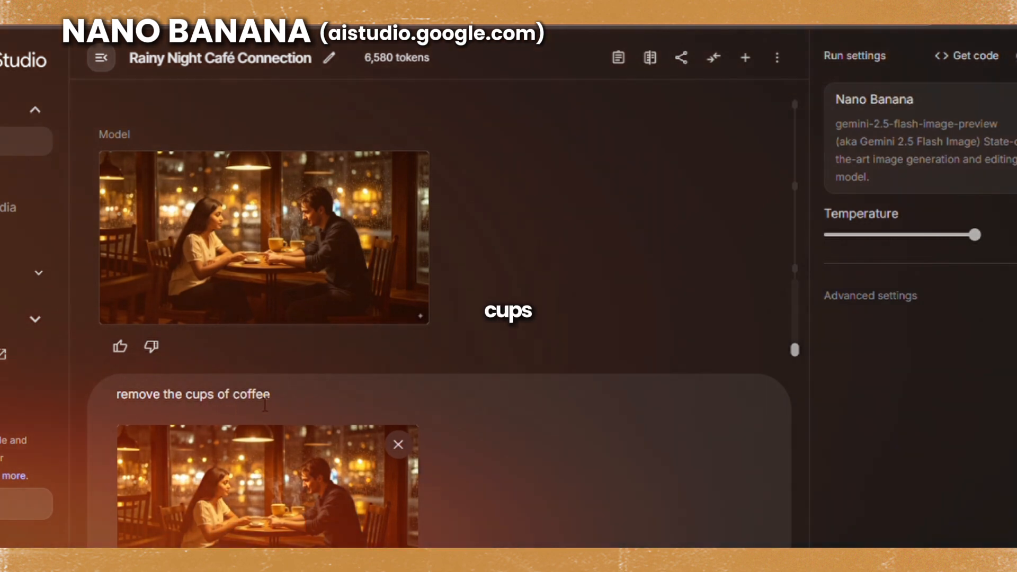
text( by the side)
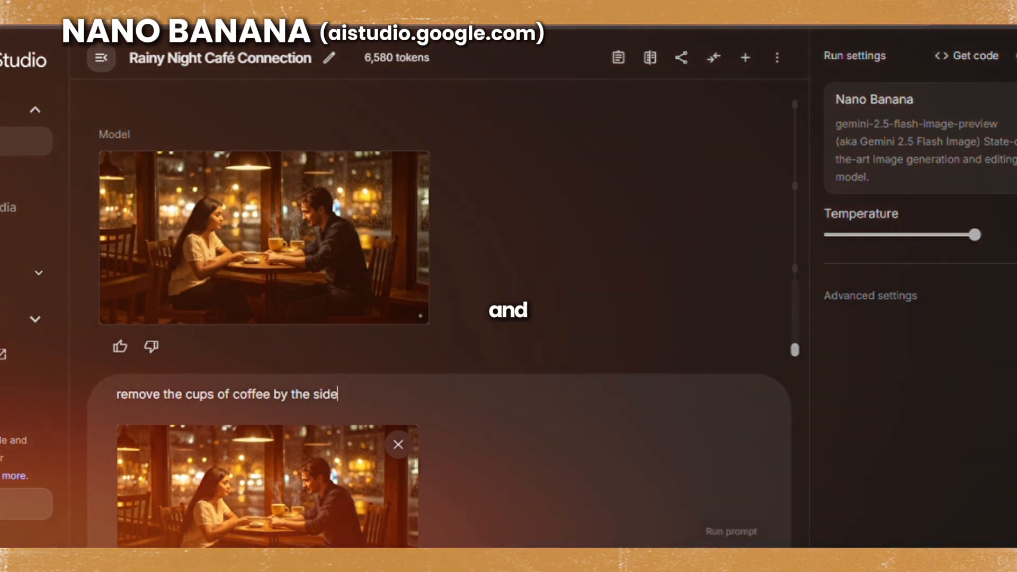
key(ctrl+Return)
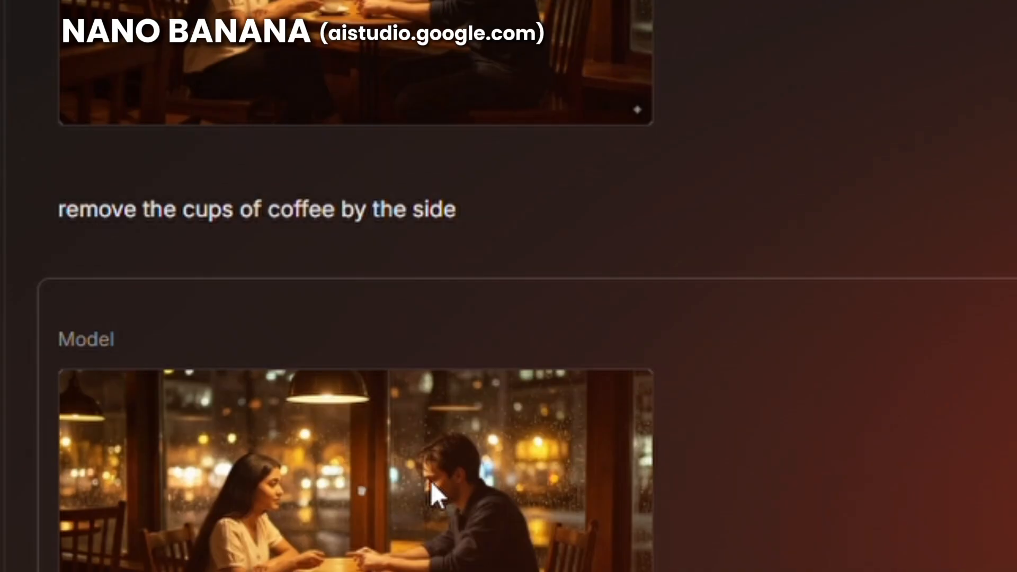
- Enlarge the edited café scene and inspect the table area between the couple
click(430, 481)
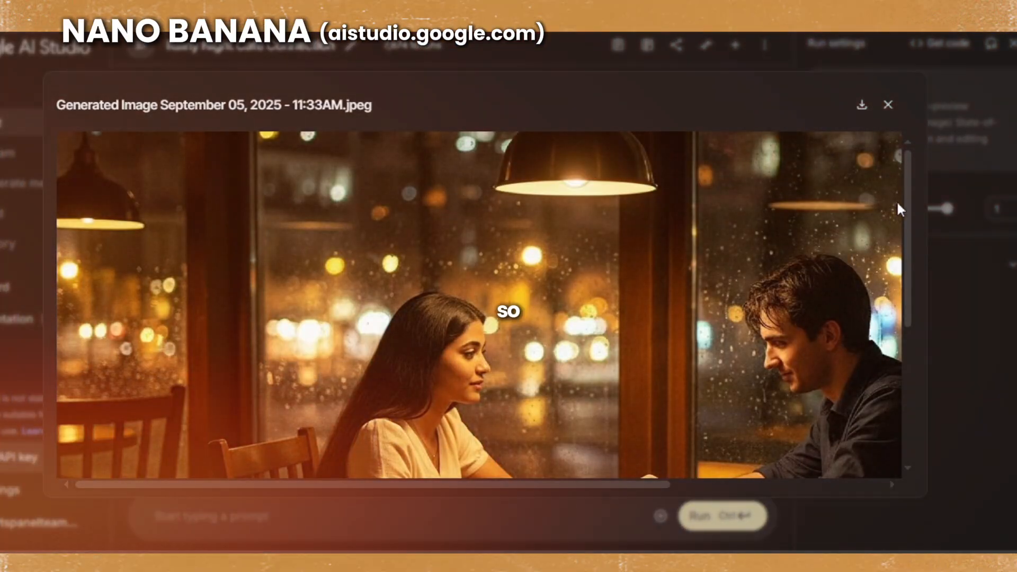
drag(907, 209, 908, 288)
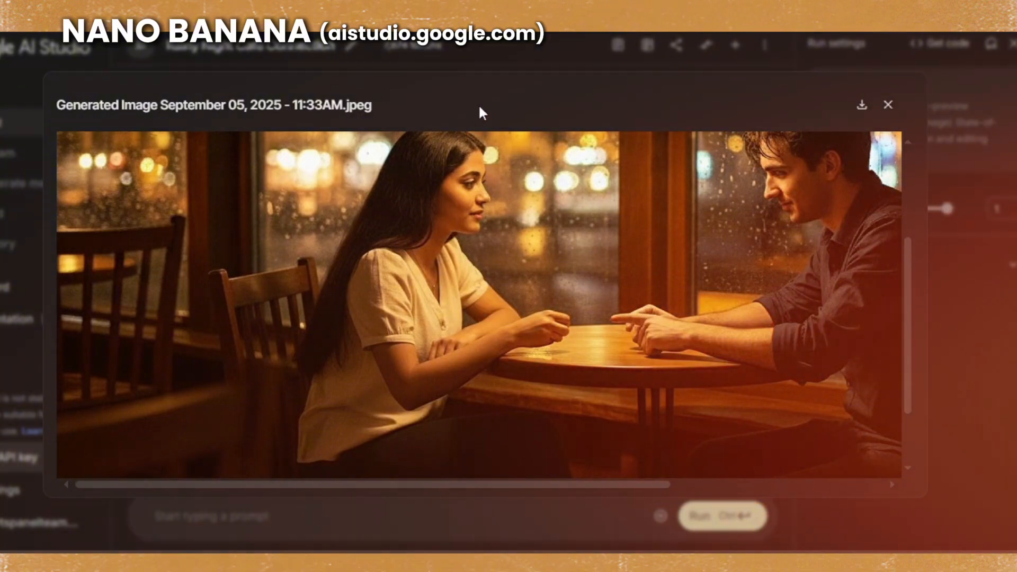
click(888, 104)
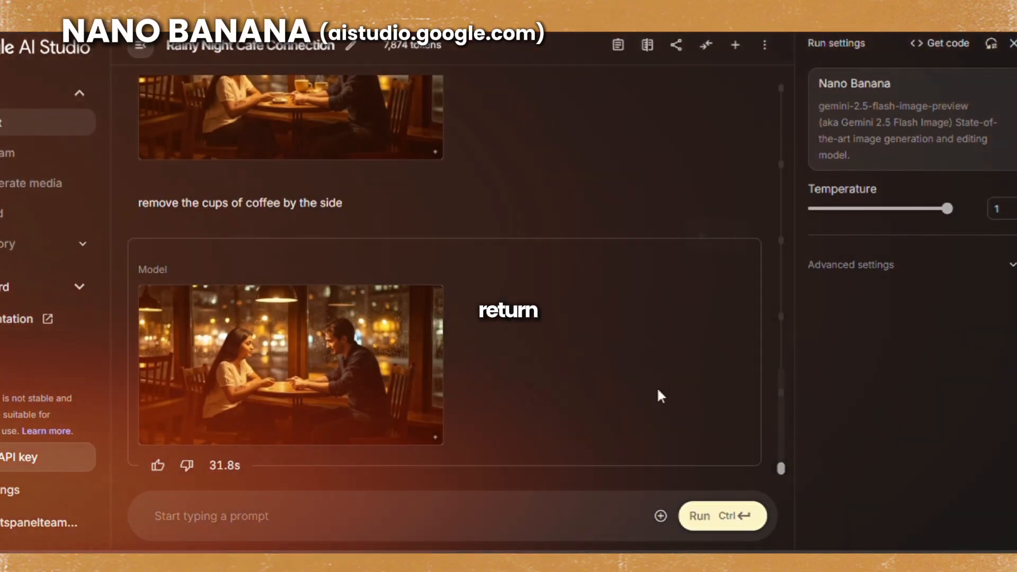
- Upload the edited café scene without cups as the file for a new prompt
click(660, 515)
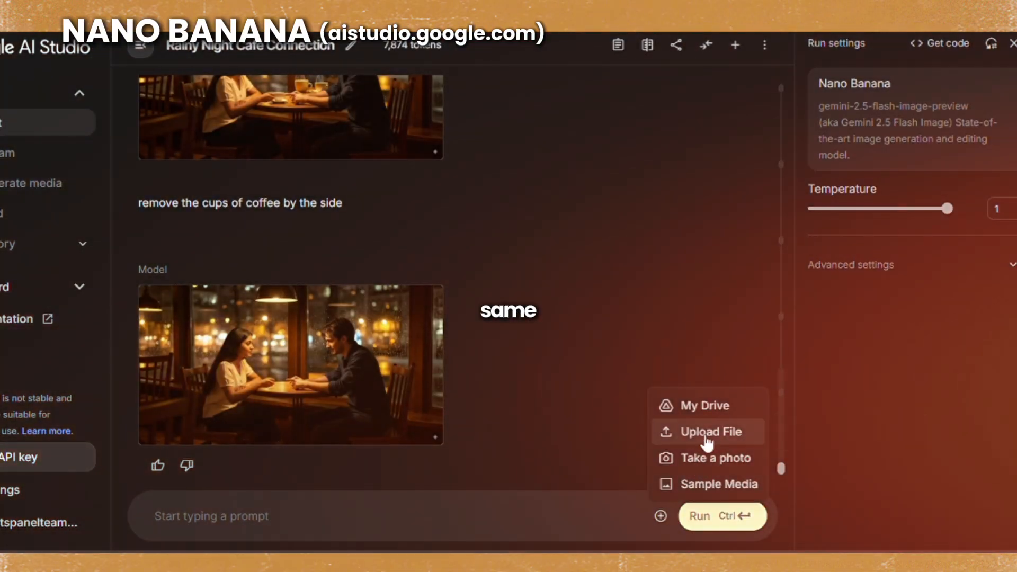
click(700, 428)
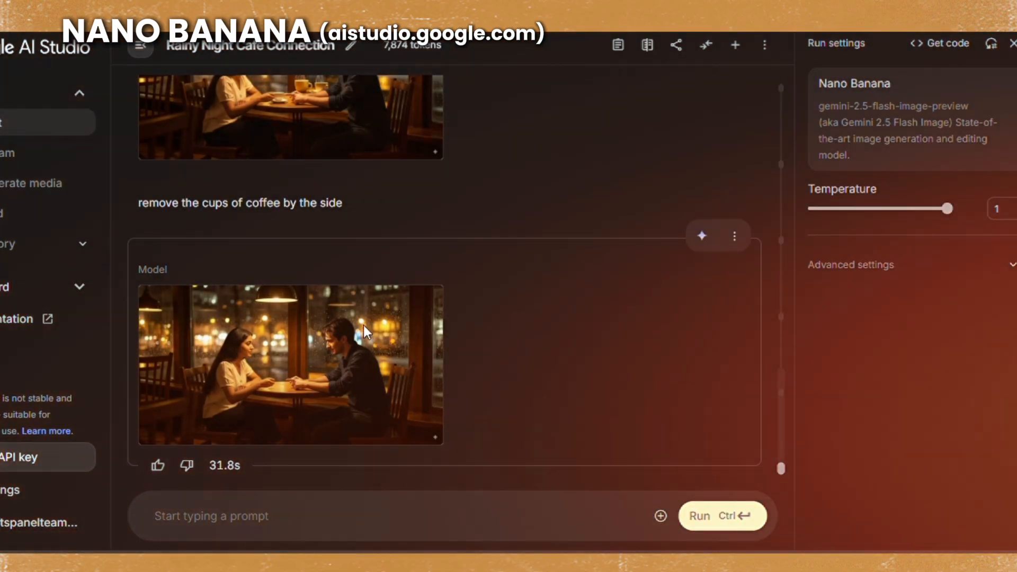
double_click(364, 326)
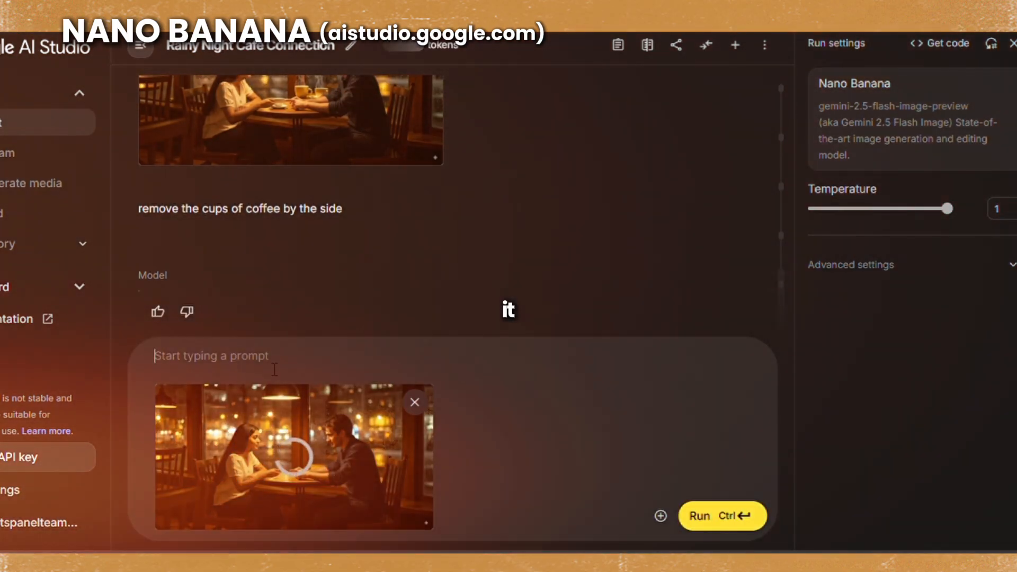
text(a)
text(dd)
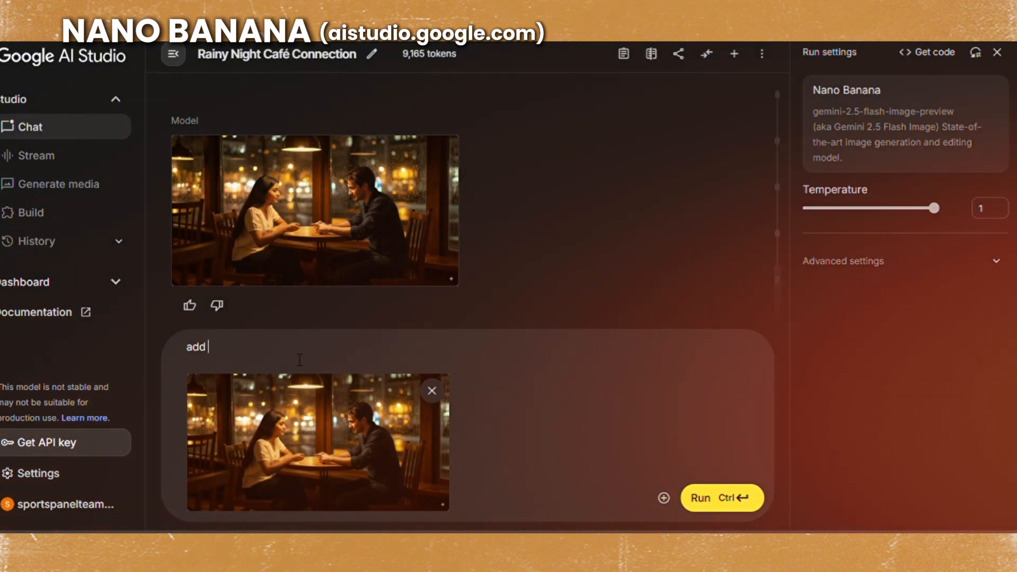
text( one)
key(BackSpace)
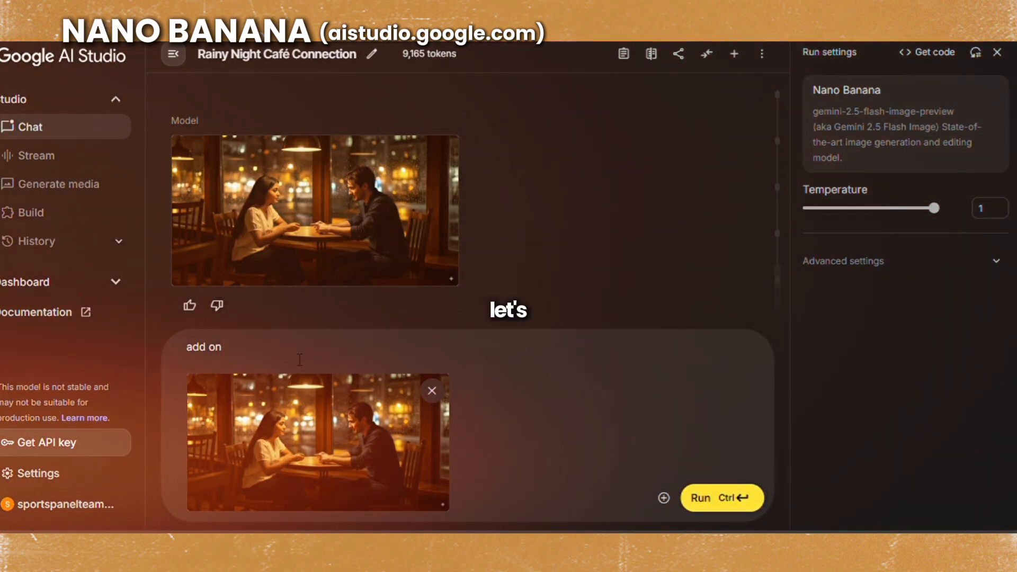
- Run the prompt "The girl is holding a cup of coffee" on the attached cup-free scene
text(The)
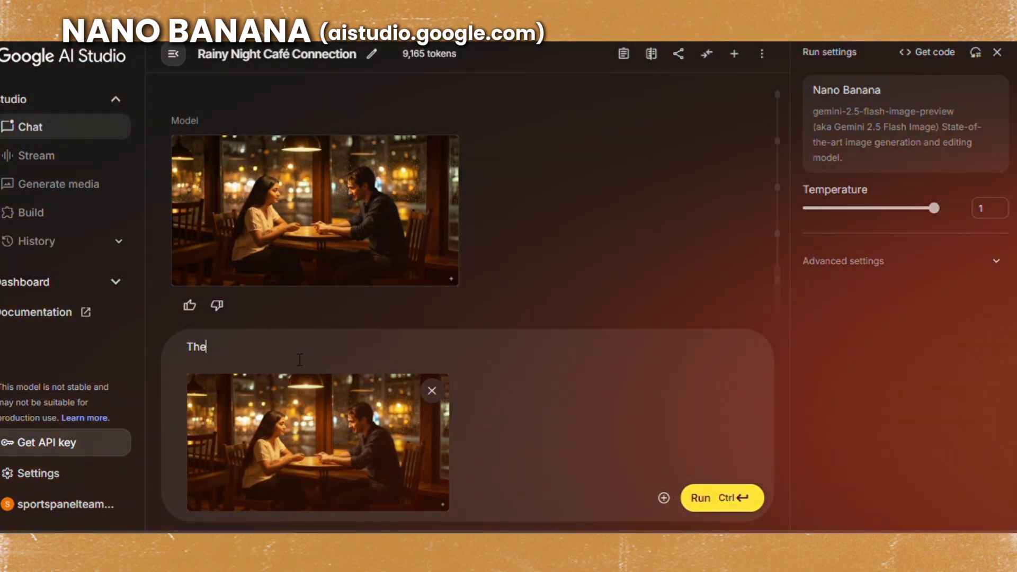
text( gir)
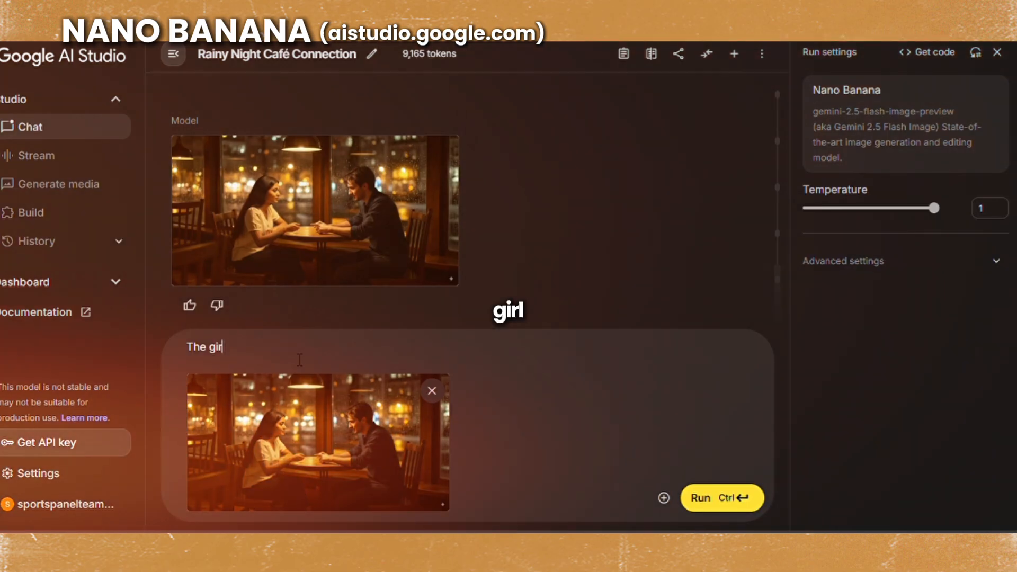
text(l is holdi)
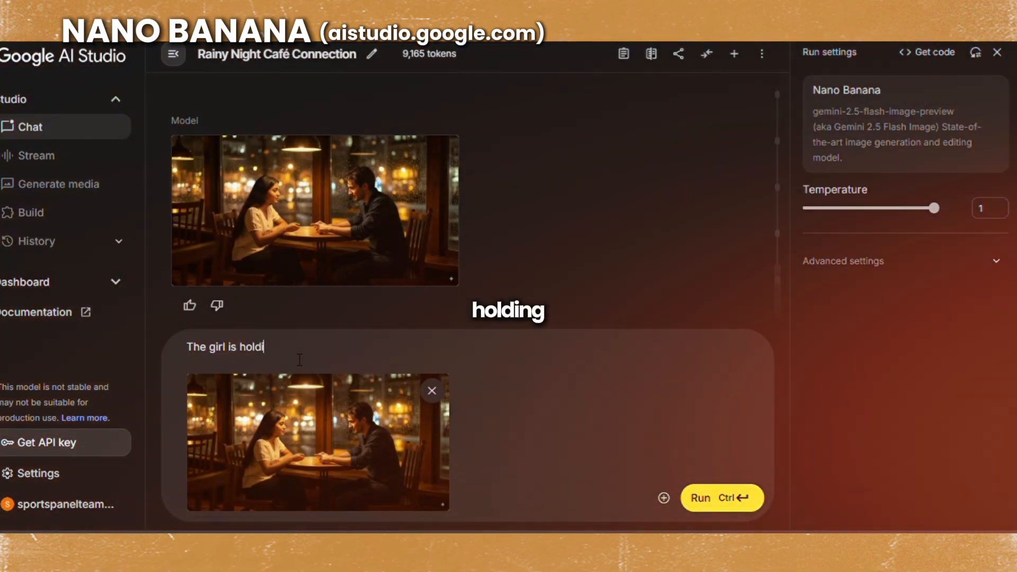
text(ng a cup )
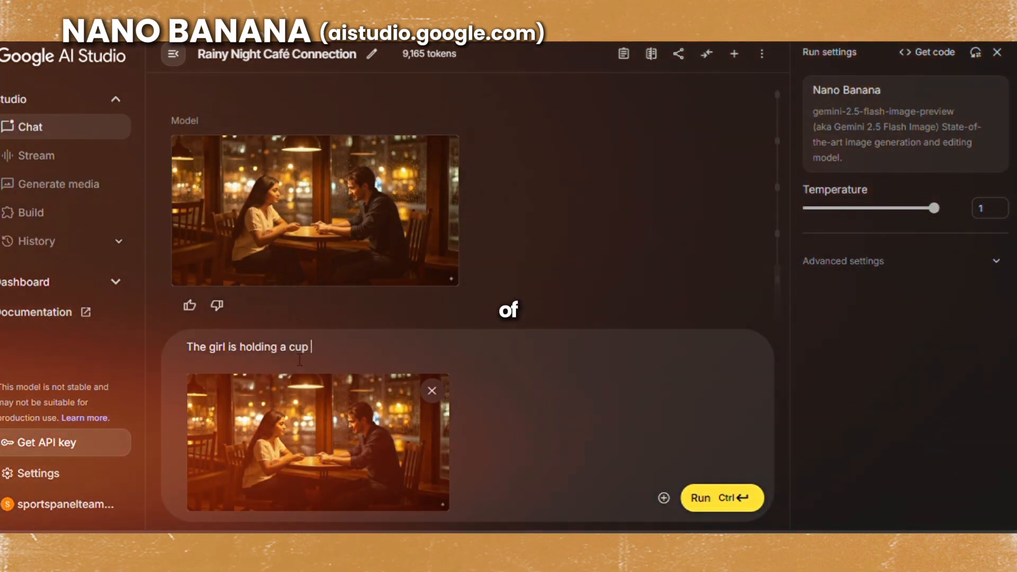
text(of coffee)
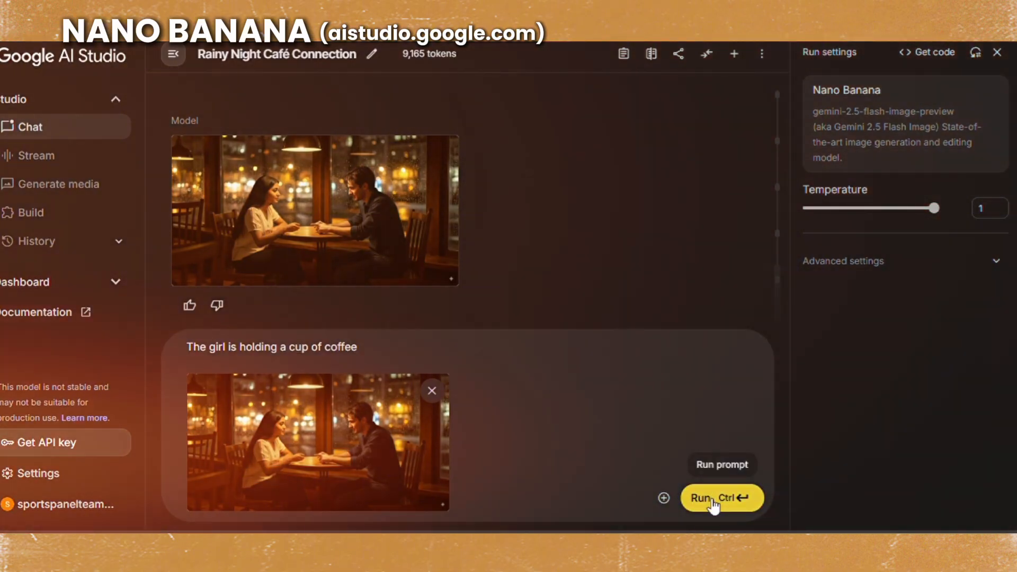
click(712, 506)
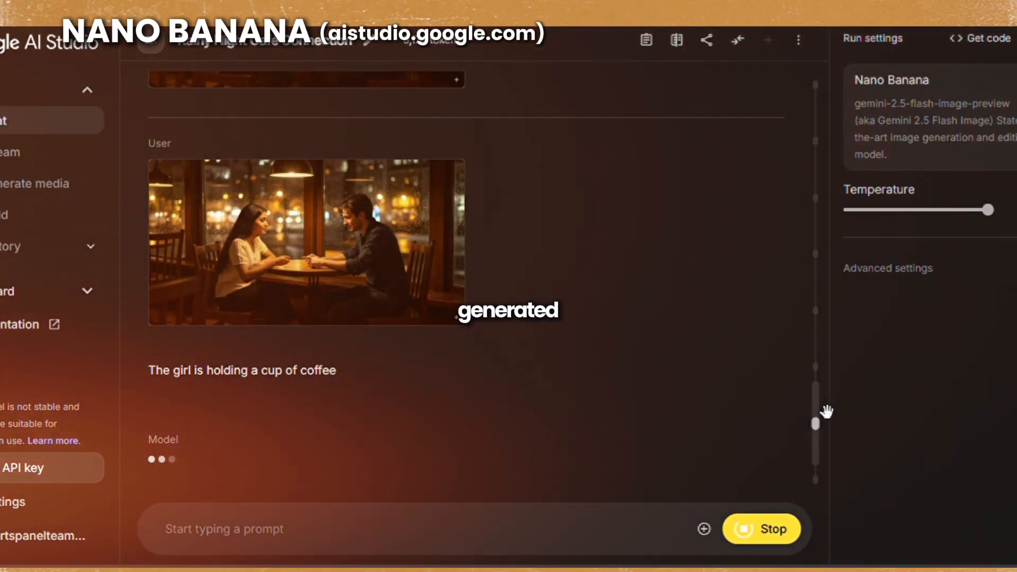
- Look back through the chat, and switch to ImageFX to compare the coffee cups in the generated café images
drag(826, 411, 802, 185)
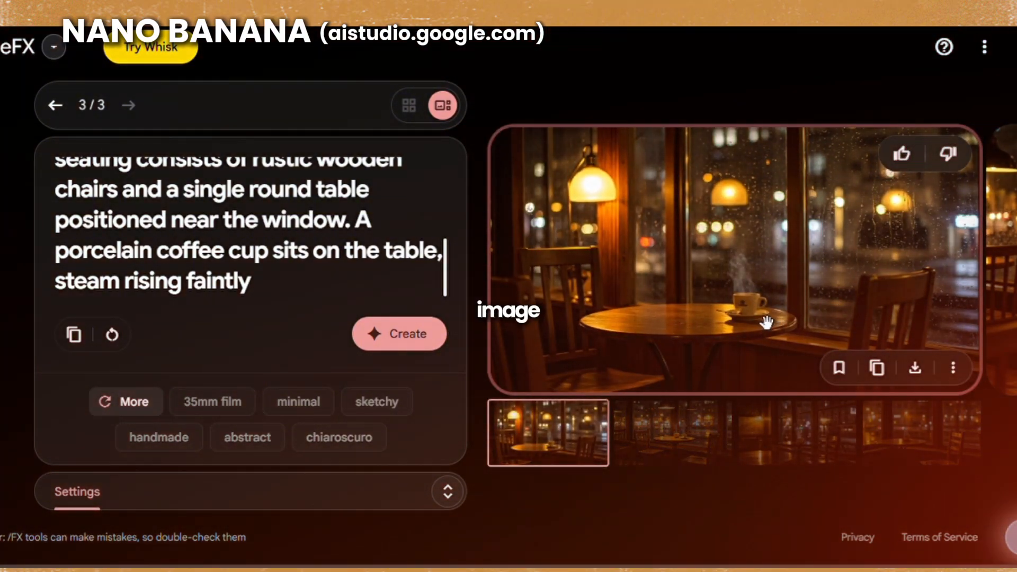
drag(874, 300, 483, 303)
drag(768, 291, 319, 295)
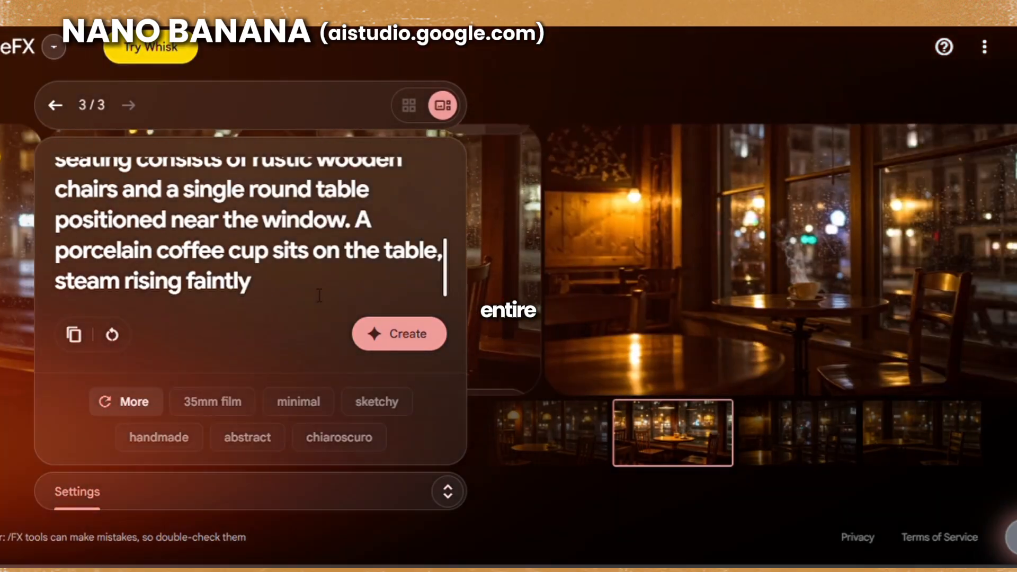
drag(676, 301, 208, 293)
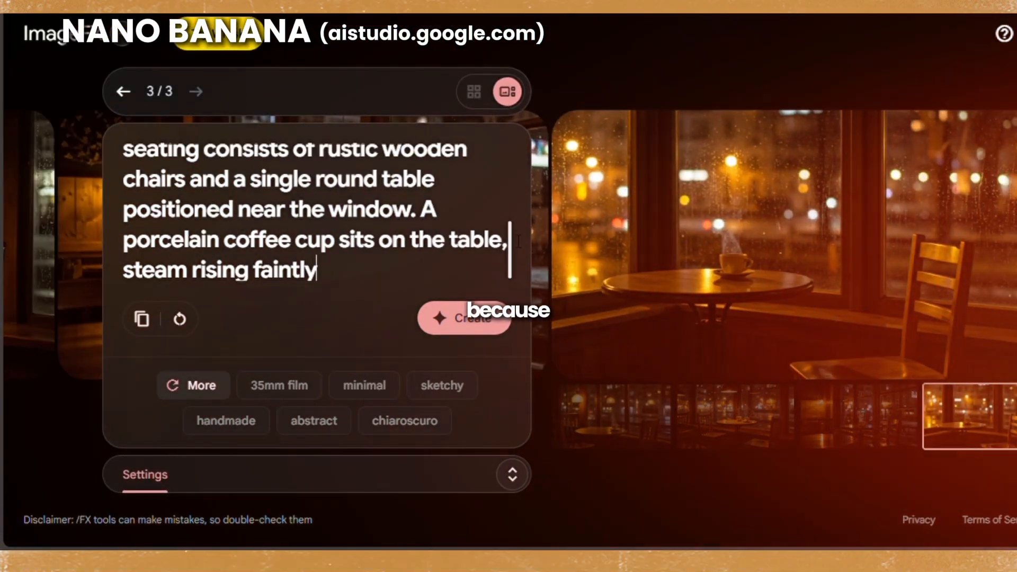
- Delete the closing sentence about the steaming porcelain coffee cup so the ImageFX café prompt ends at "positioned near the window."
mouse_move(445, 261)
mouse_down()
mouse_move(450, 210)
mouse_move(452, 252)
mouse_up()
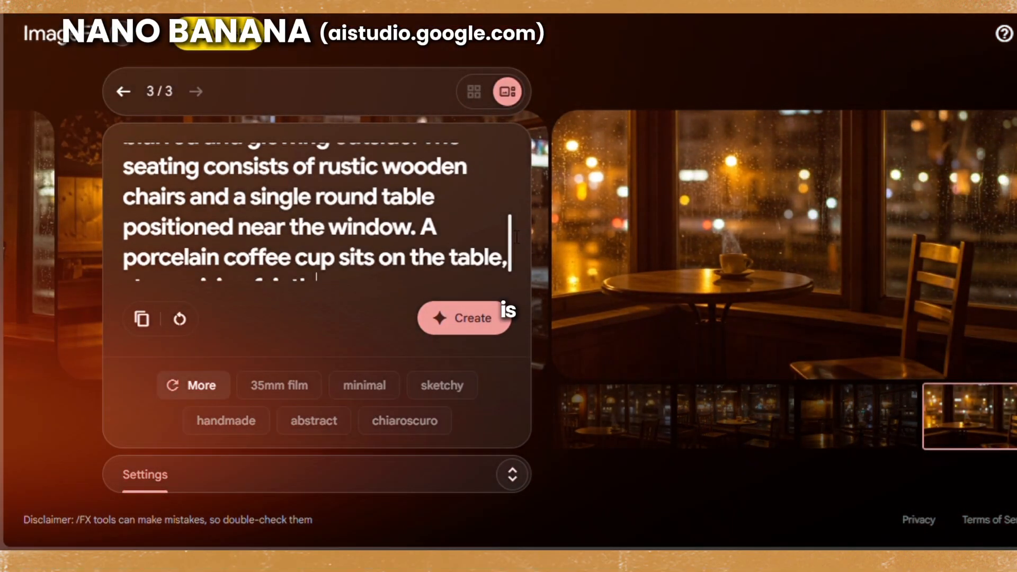
drag(517, 237, 515, 245)
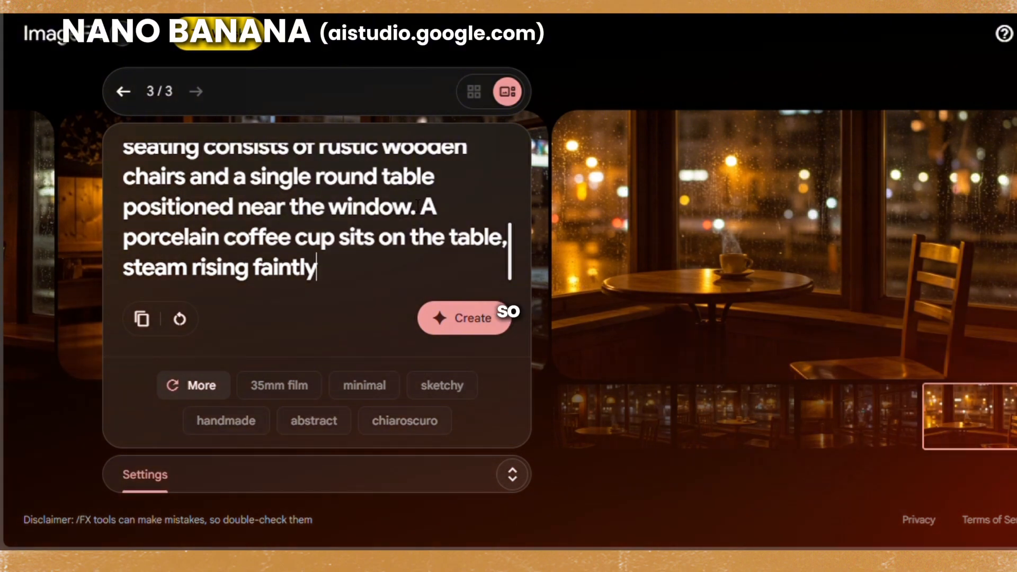
drag(423, 206, 339, 270)
key(BackSpace)
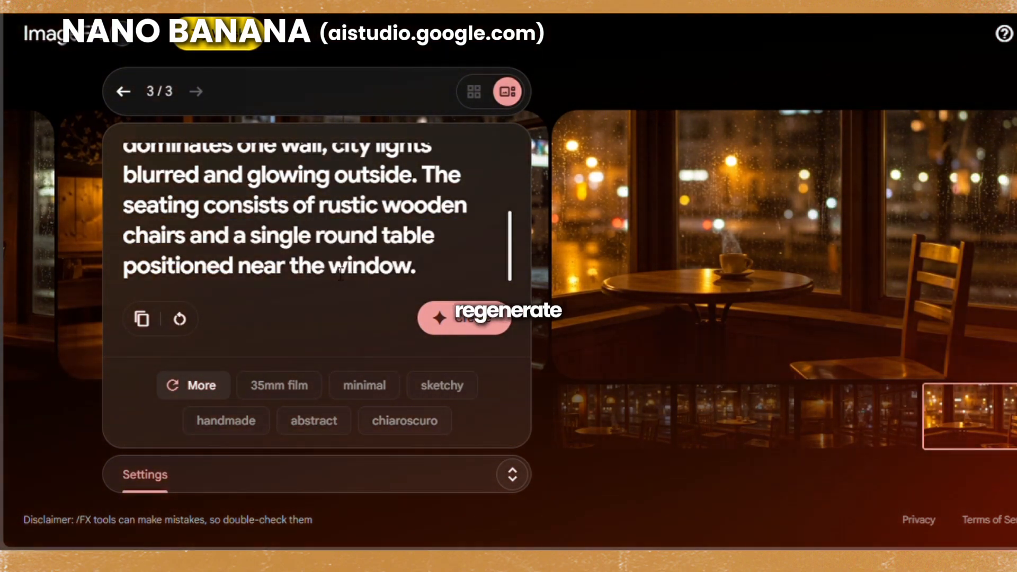
- Regenerate the café images from the shortened prompt and browse the new results for a scene without coffee cups
click(476, 320)
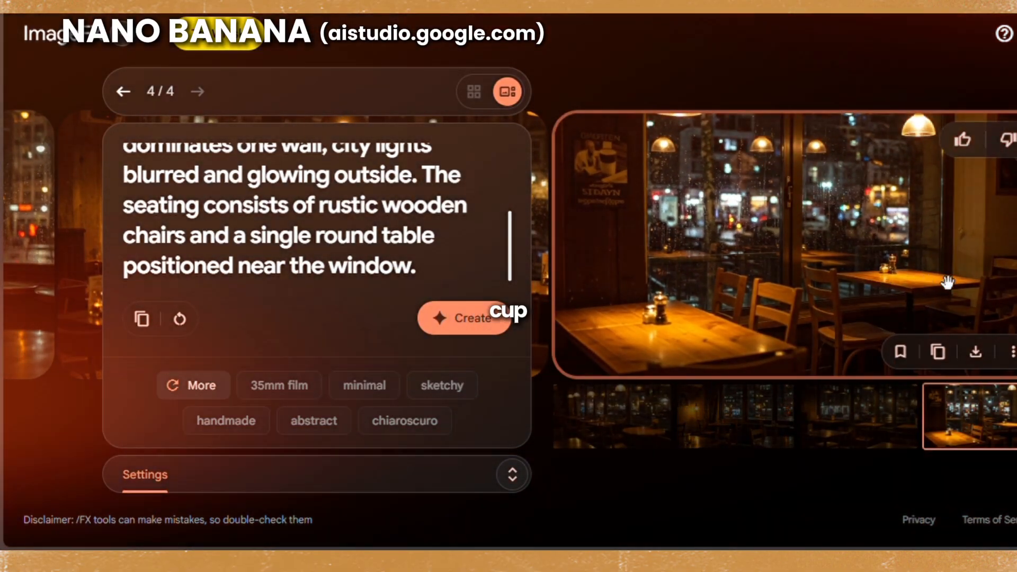
drag(875, 258, 1012, 263)
drag(818, 281, 1014, 274)
drag(885, 273, 733, 277)
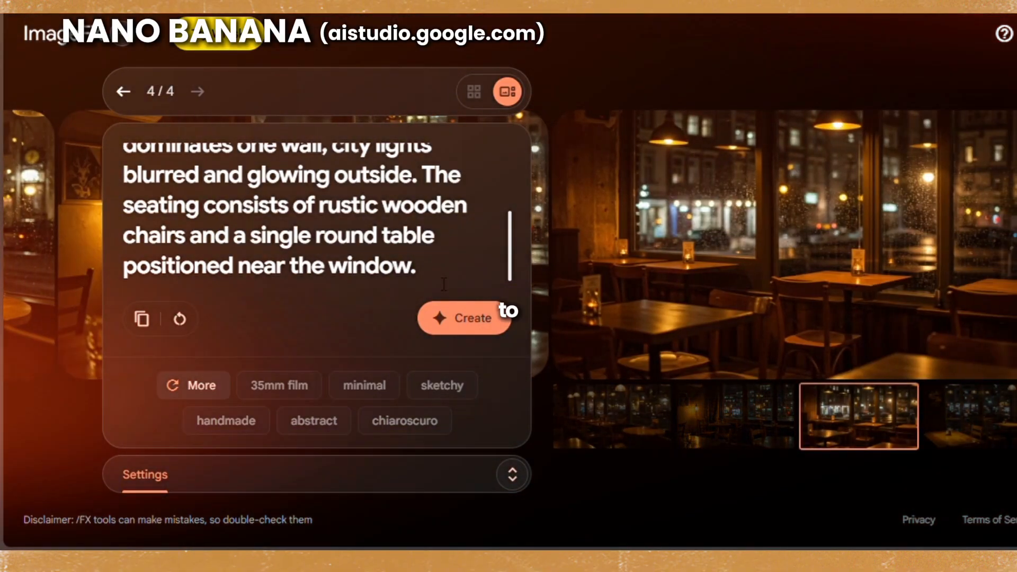
drag(806, 292, 597, 295)
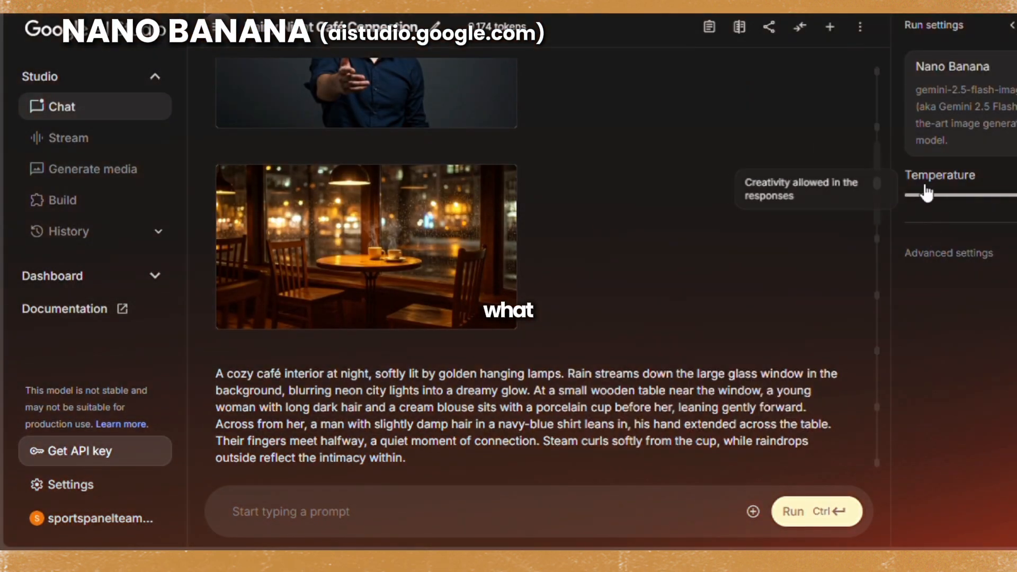
- Switch to Google AI Studio and examine the latest image of the girl holding a cup of coffee at full size
drag(884, 170, 897, 438)
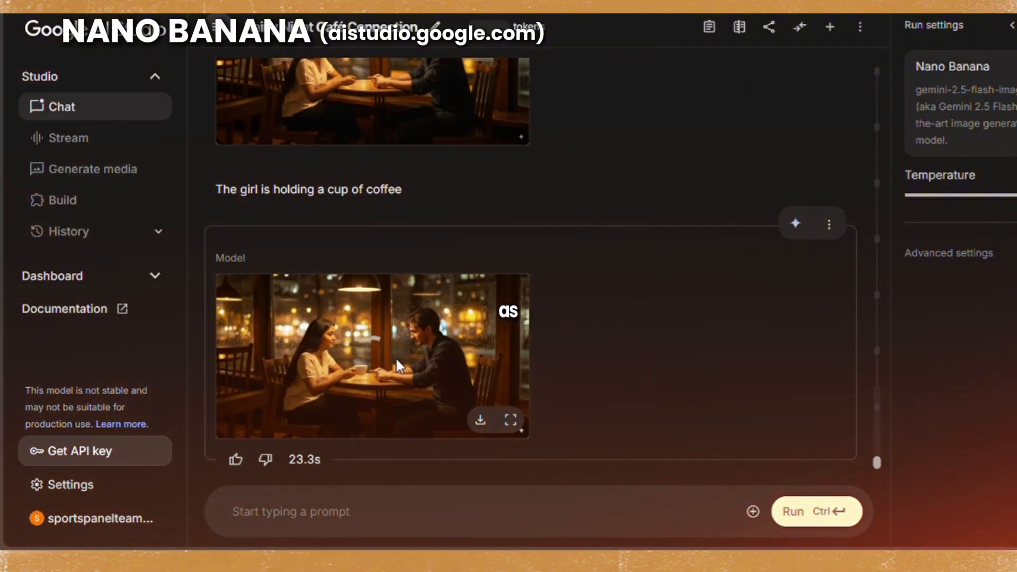
click(396, 359)
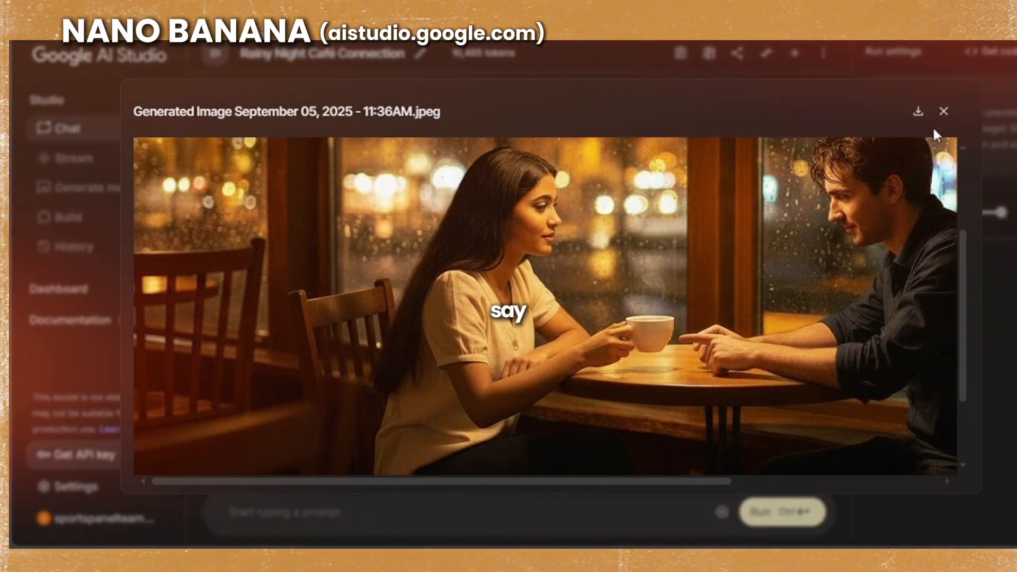
click(944, 112)
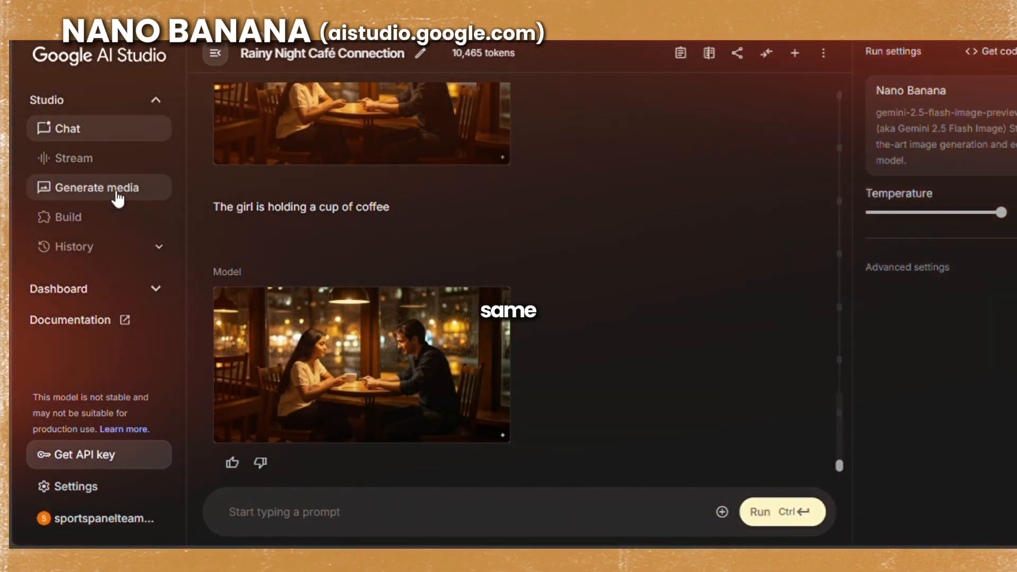
- Open Veo video generation and upload the café image of the couple with the girl holding a cup as the source image
click(118, 198)
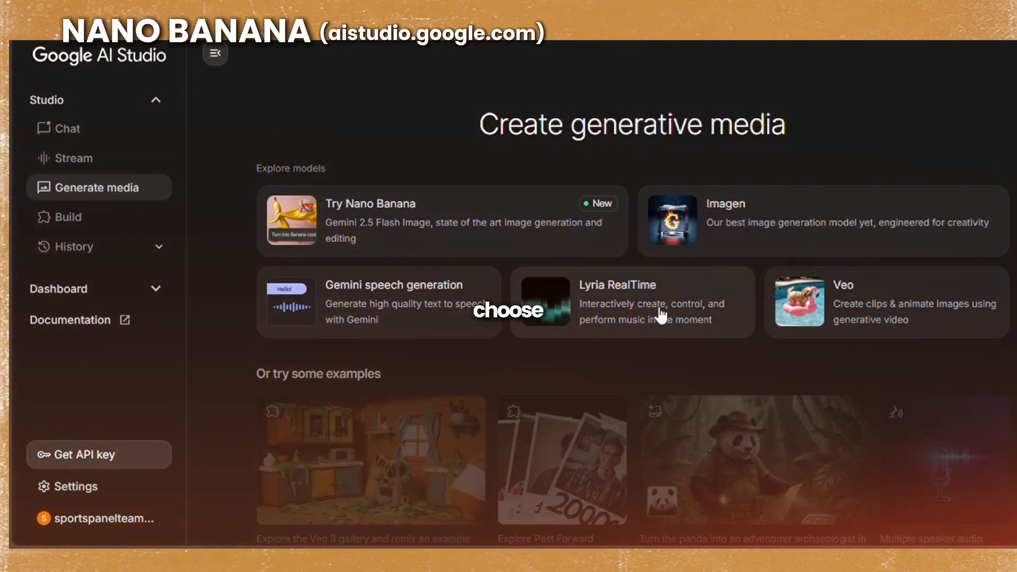
click(865, 292)
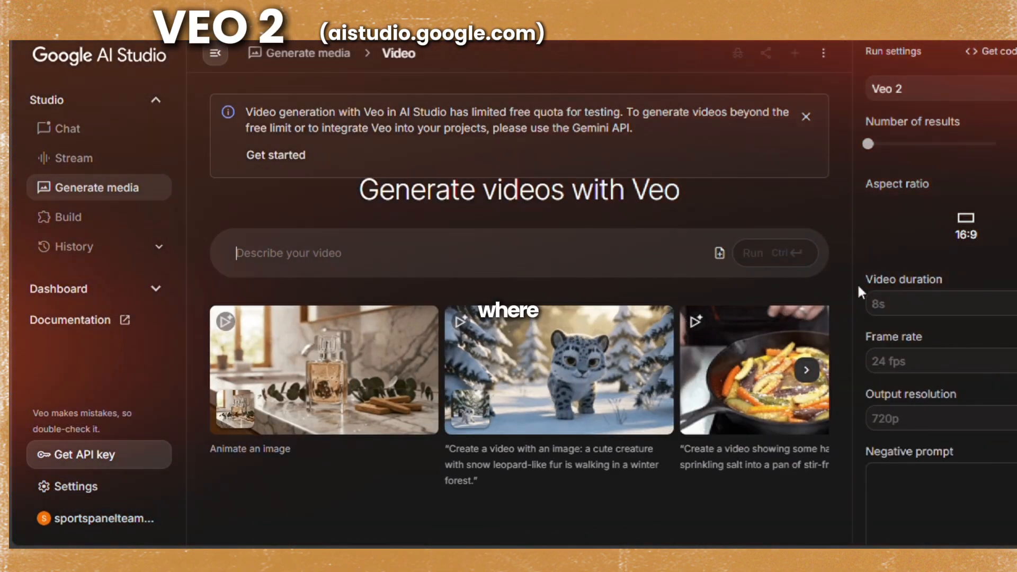
click(719, 253)
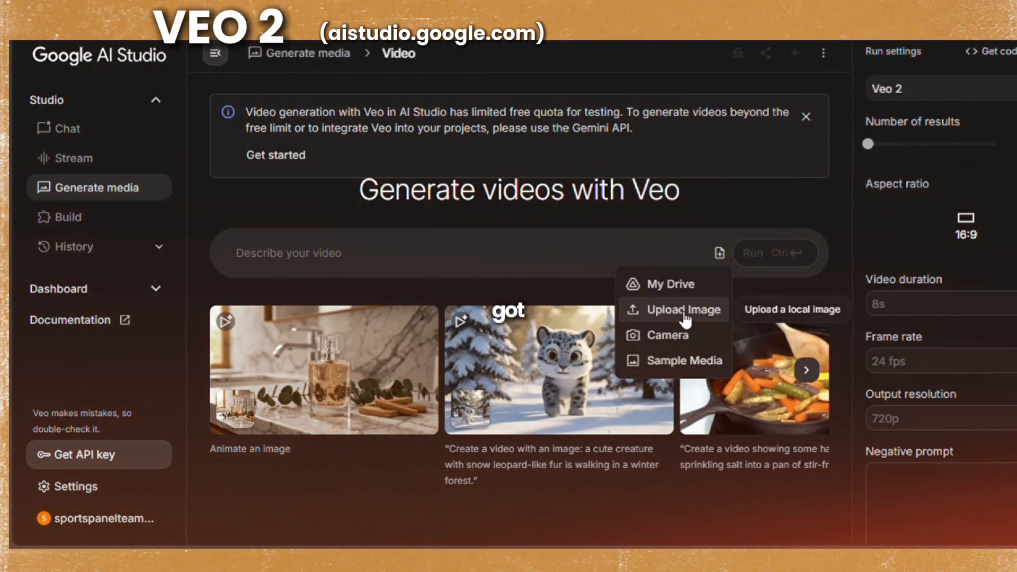
click(683, 311)
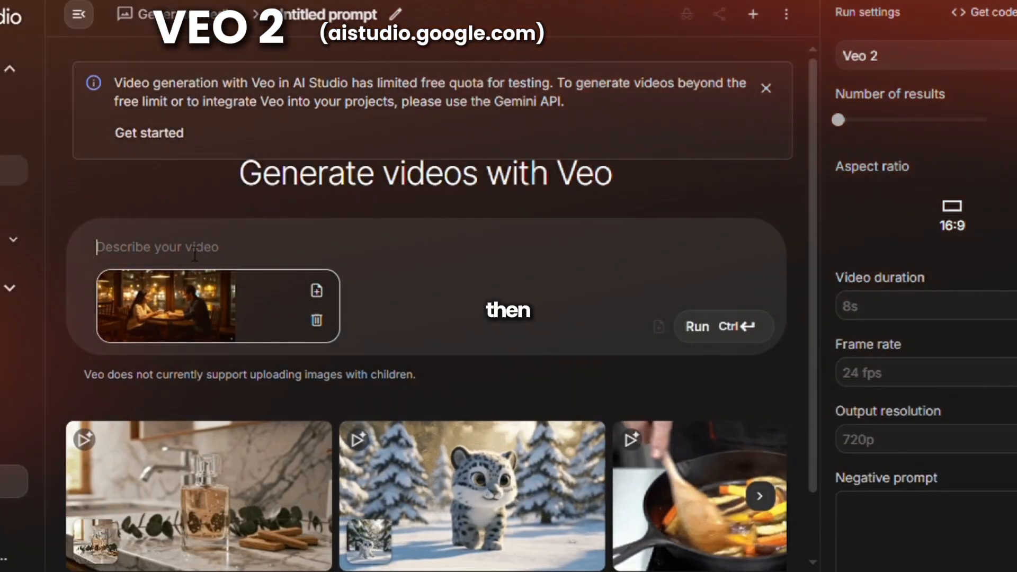
- Paste the "A cozy café interior at night" scene description as the video prompt and generate the Veo 2 video
text(A cozy café interior at night, softly lit by golden hanging lamps. Rain streams down the large glass window in the background, blurring neon city lights into a dreamy glow. At a small wooden table near the window, a young woman with long dark hair and a cream blouse sits with a porcelain cup before her, leaning gently forward. Across from her, a man with slightly damp hair in a navy-blue shirt leans in, his hand extended across the table. Their fingers meet halfway, a quiet moment of connection. Steam curls softly from the cup, while raindrops outside reflect the intimacy within.)
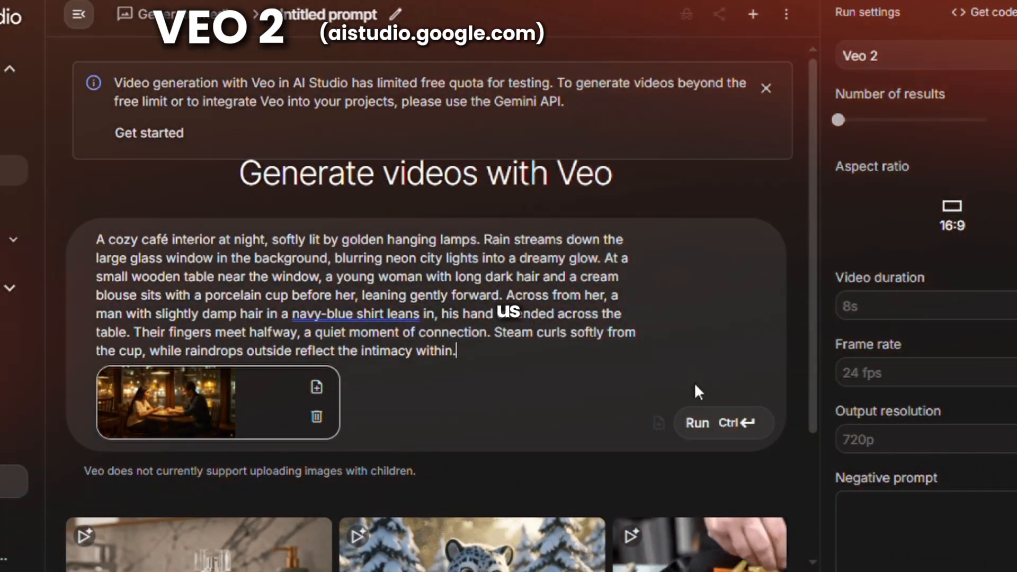
click(712, 424)
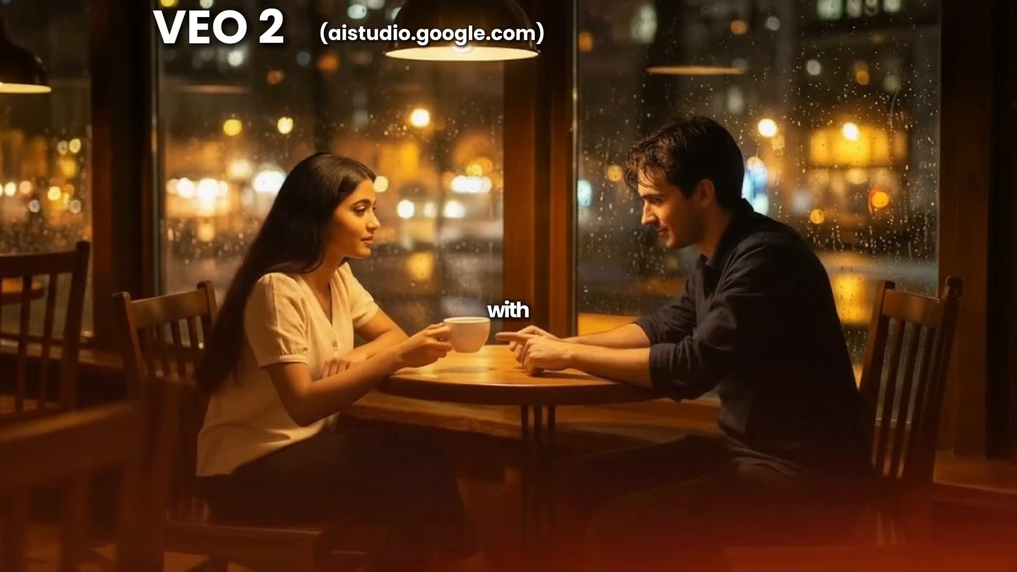